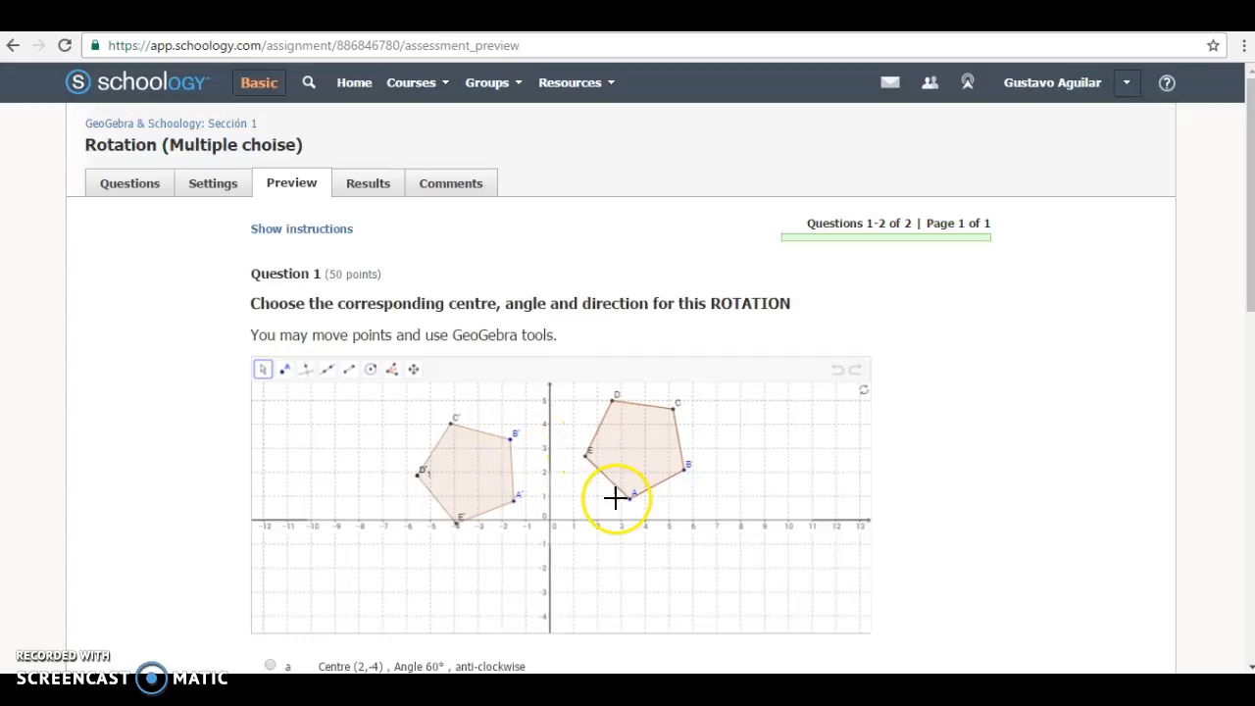
Step: Move vertex A of the first pentagon in Question 1's applet to about (4.2, -0.3), and review the rotation answer options
drag(585, 499, 648, 527)
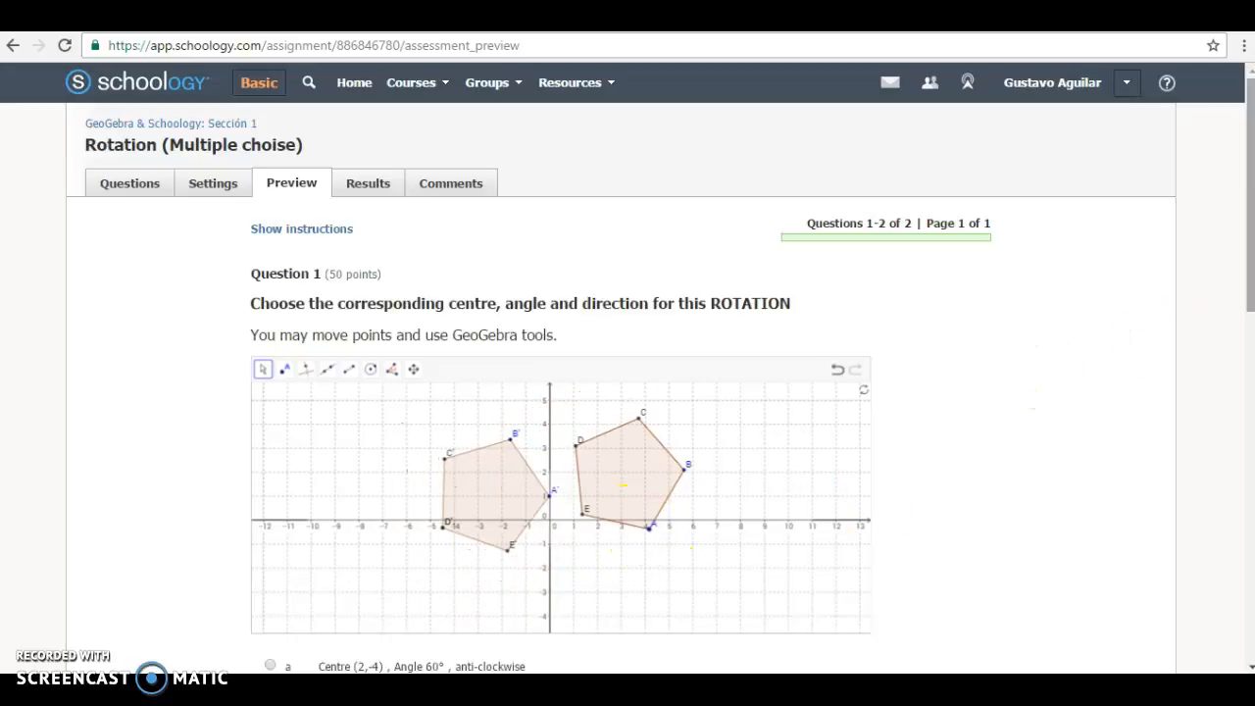
drag(1250, 301, 1250, 385)
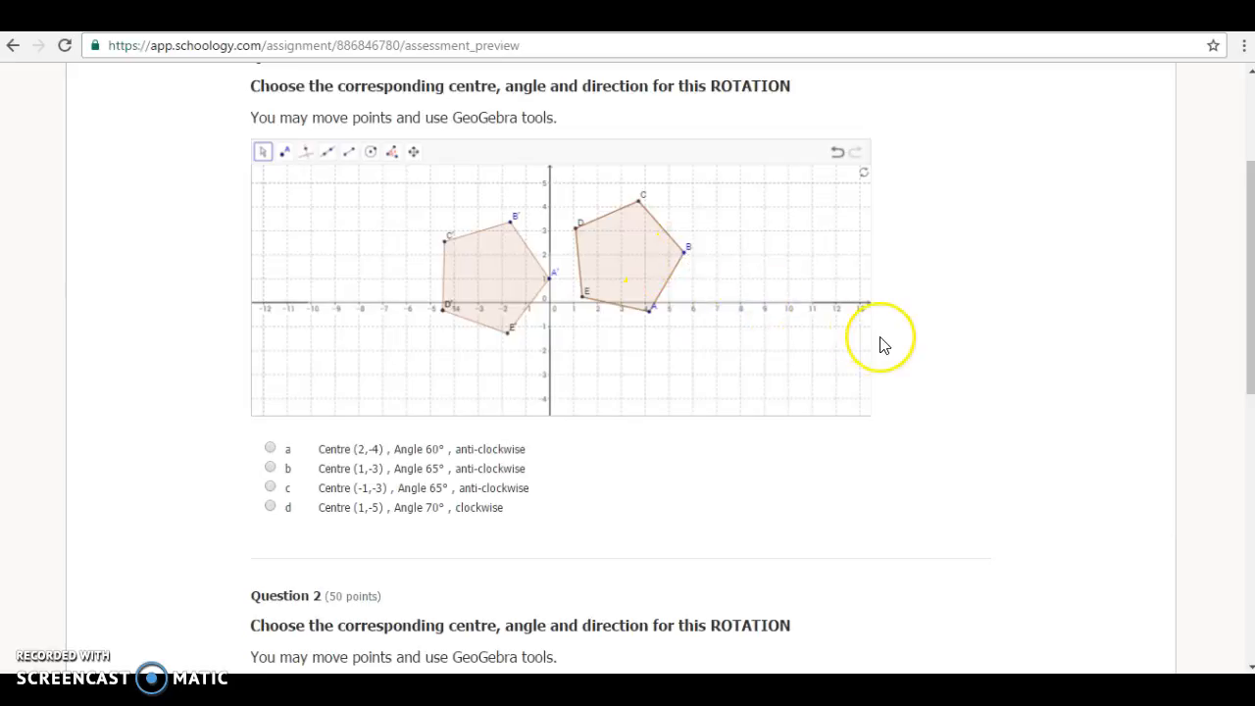
click(795, 320)
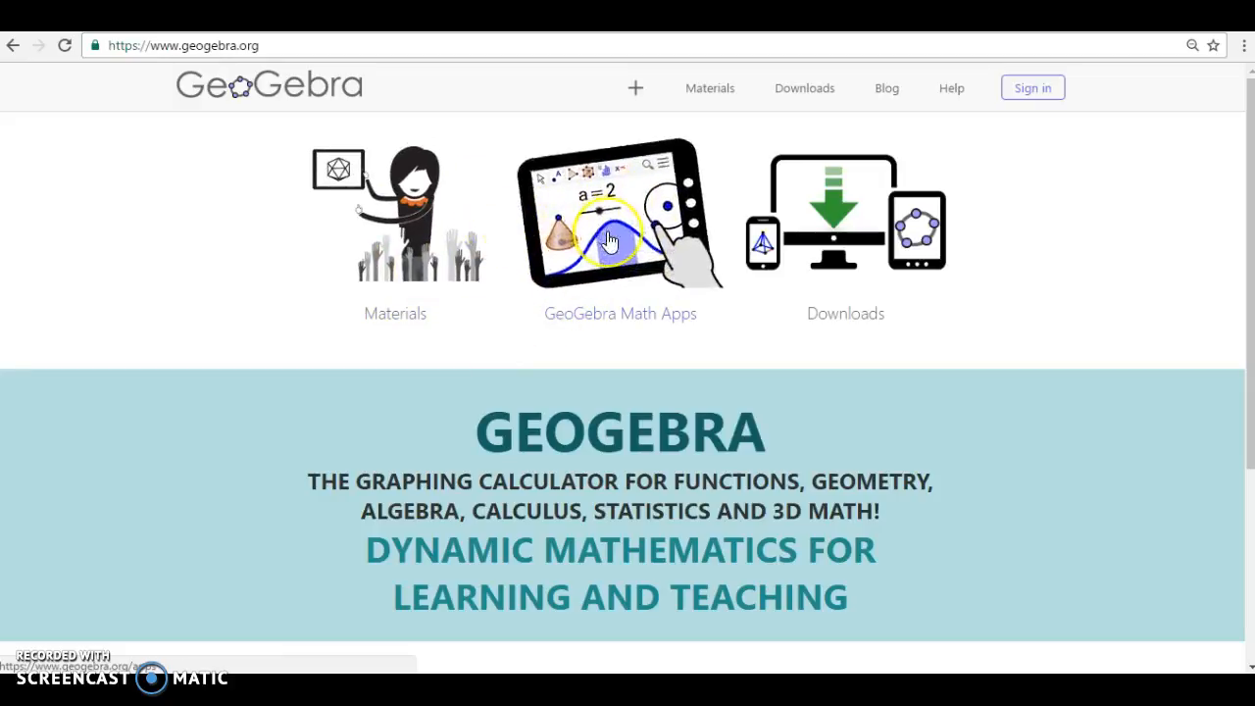
Step: Open the GeoGebra Math Apps and draw a line through points at about (17.8, 3.84) and (0, 1)
click(635, 313)
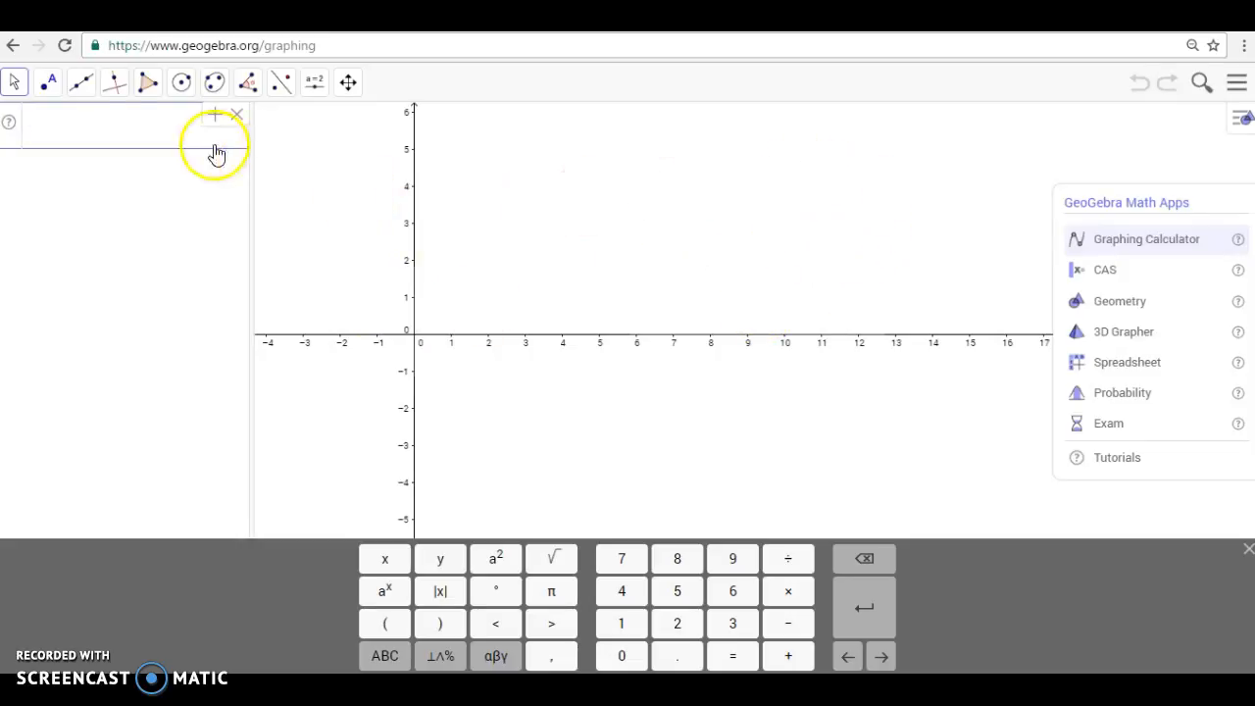
click(81, 90)
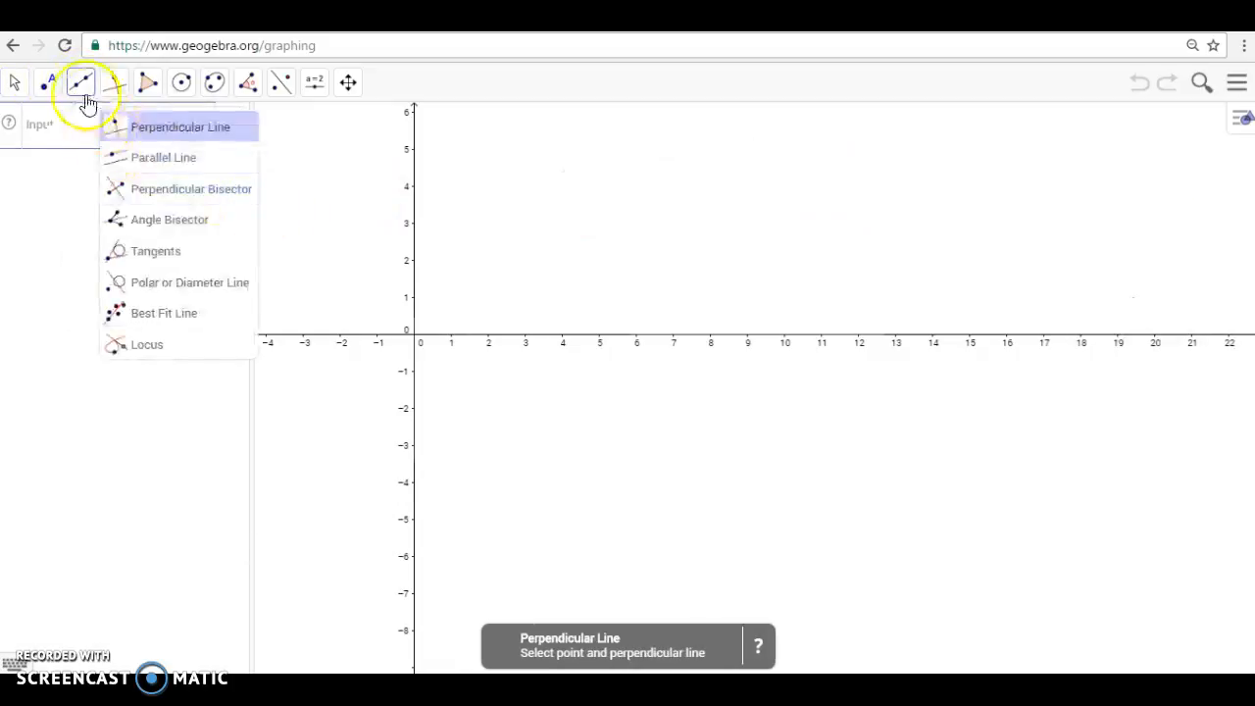
click(101, 123)
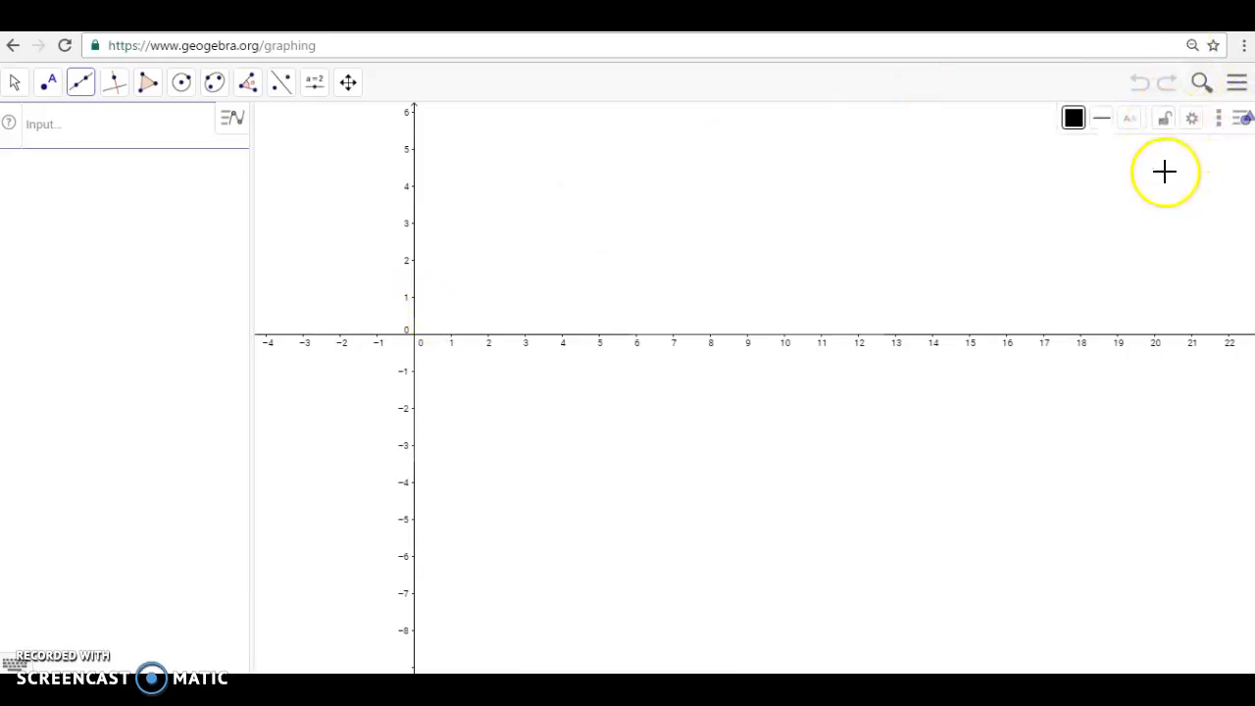
click(1072, 192)
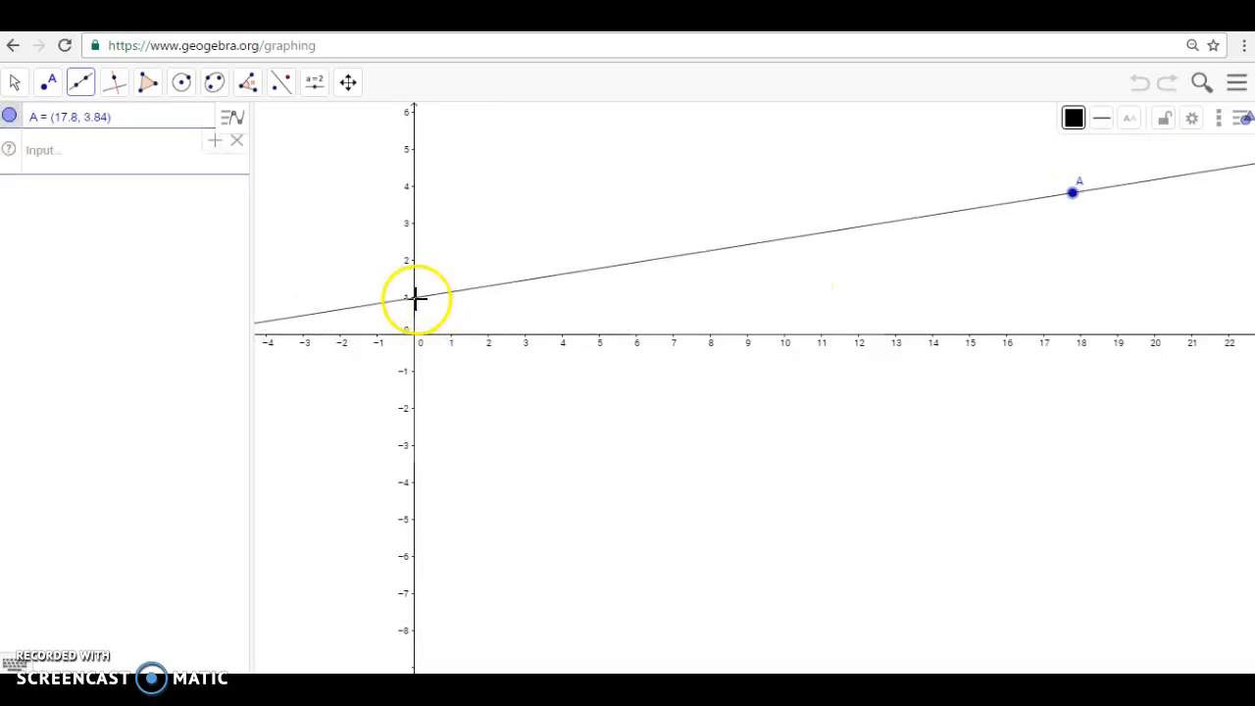
click(415, 297)
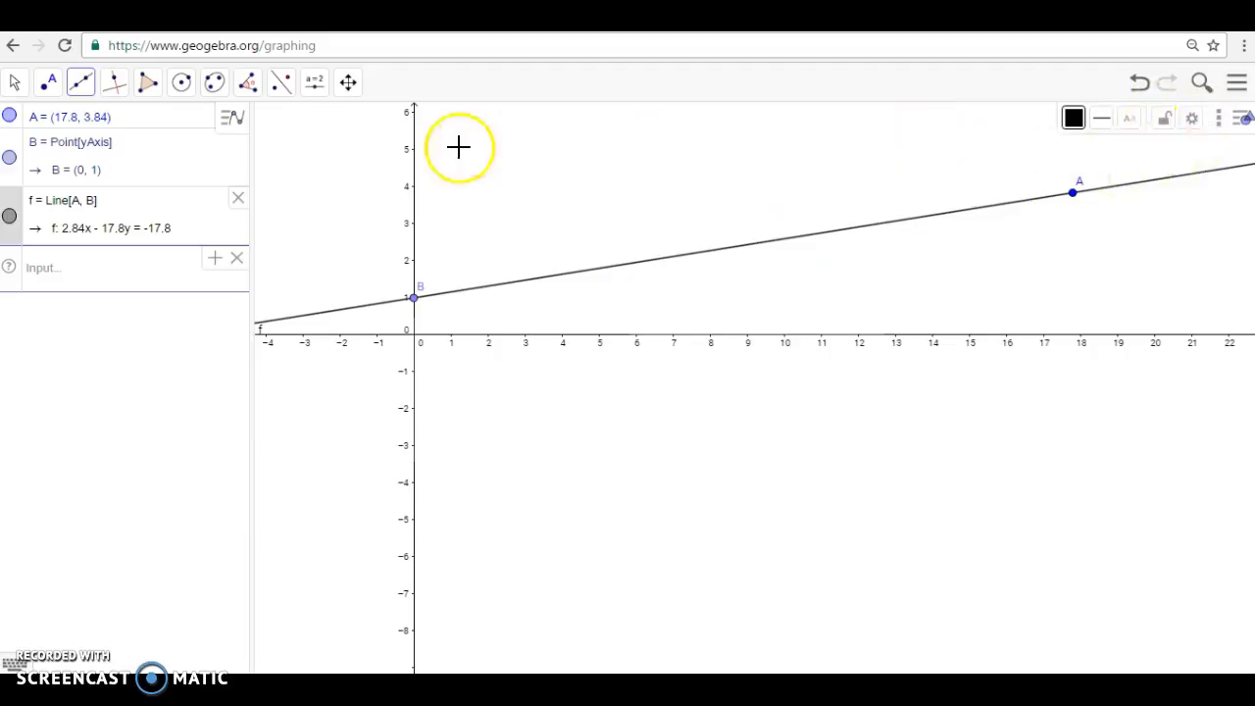
Step: Turn on the Cartesian grid in the graphics view
click(14, 86)
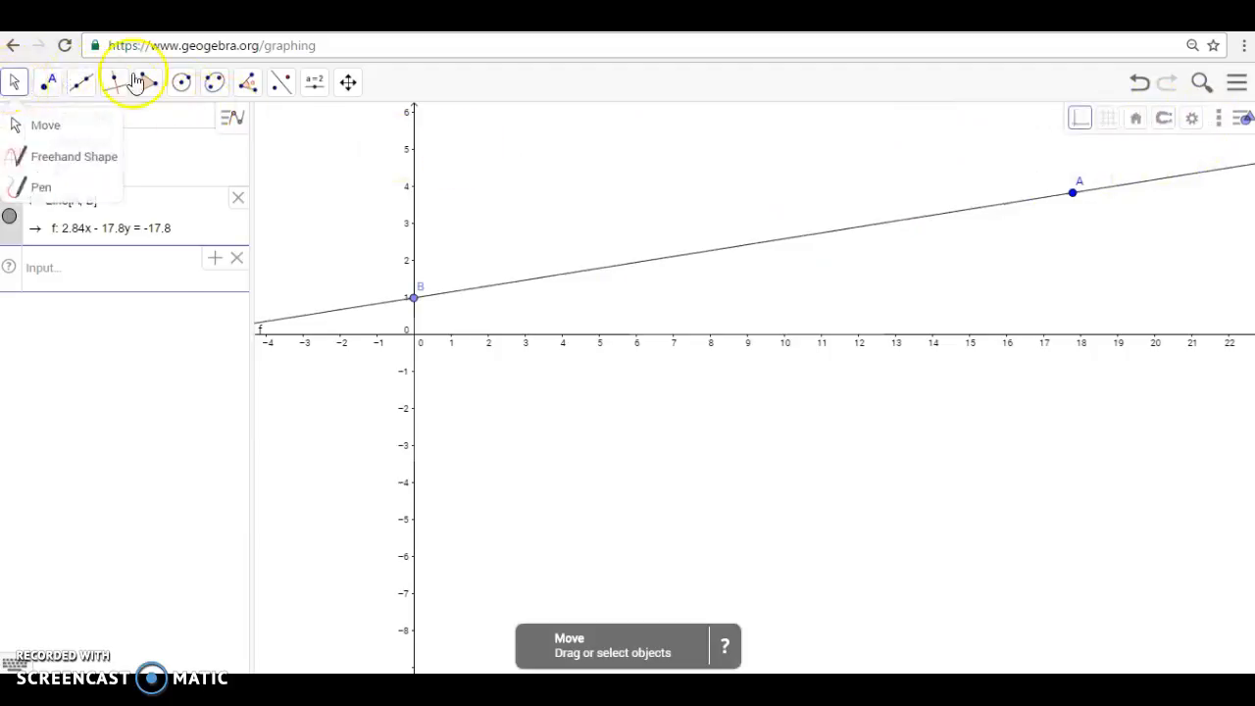
click(1109, 119)
click(1142, 147)
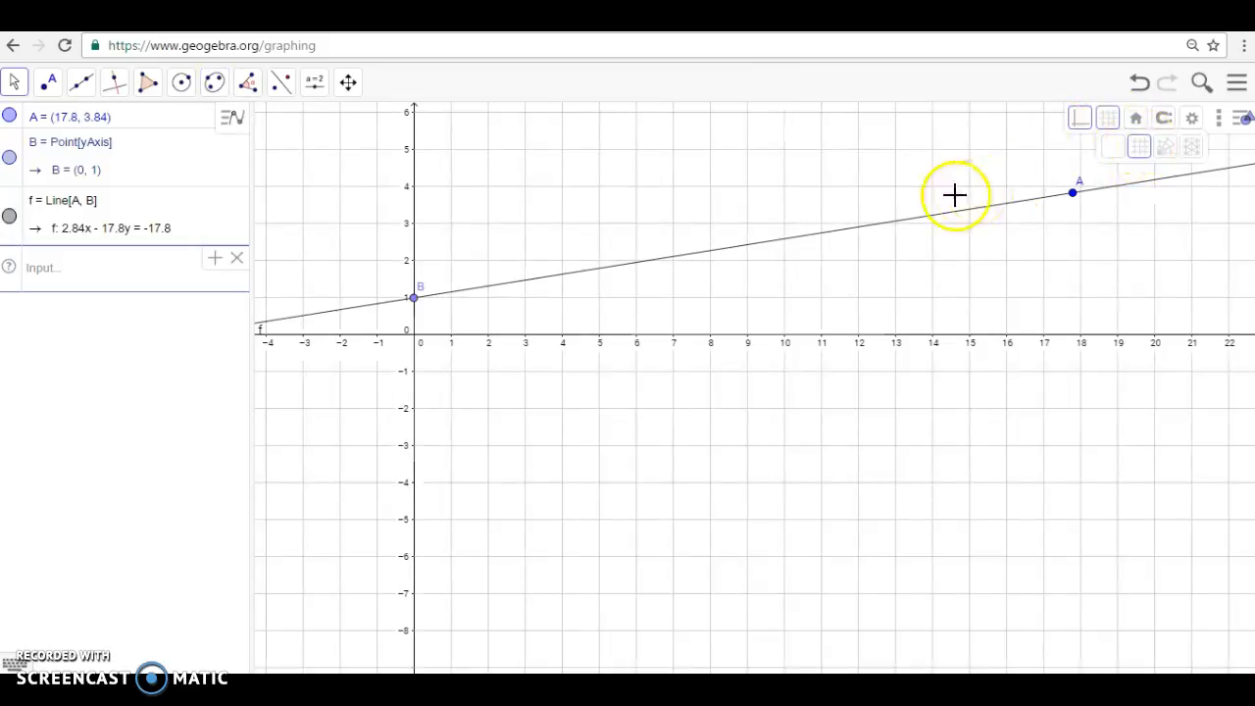
Step: Steepen the line by moving its point A to about (3.14, 4.02)
click(12, 83)
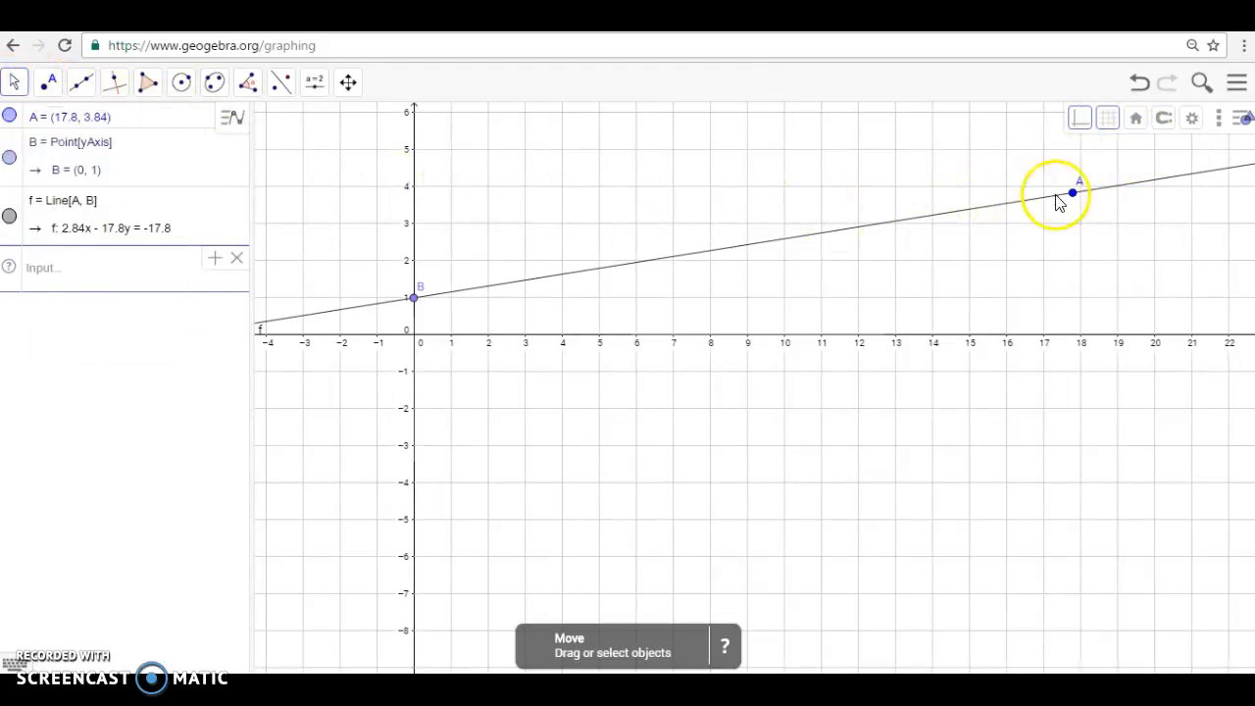
click(1073, 193)
drag(813, 178, 531, 193)
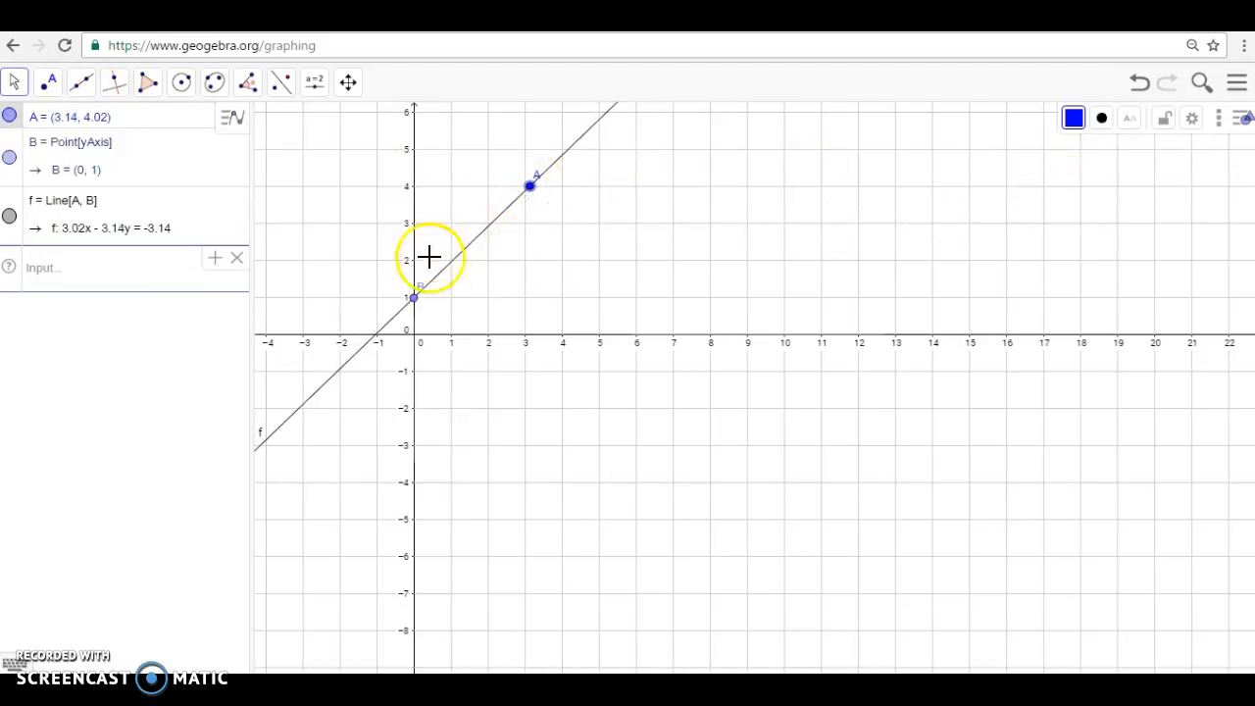
click(410, 305)
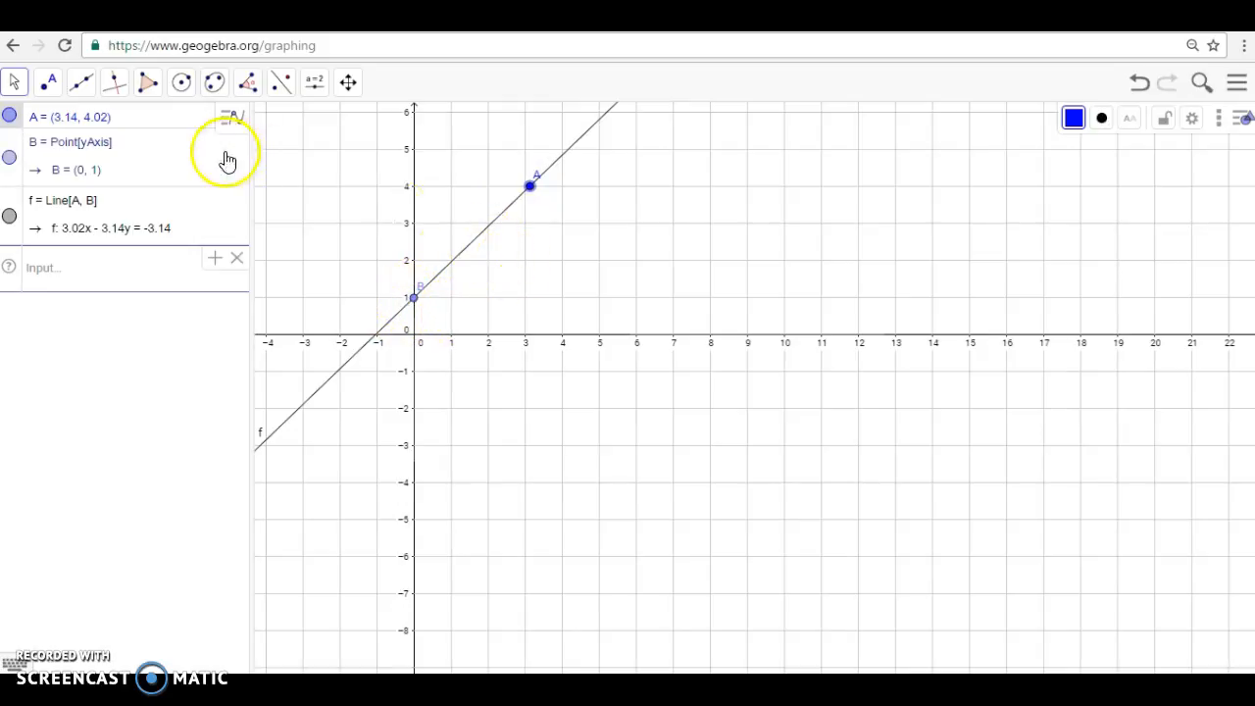
Step: Add a free point at (1, 4) above the line and reflect it about line f
click(49, 87)
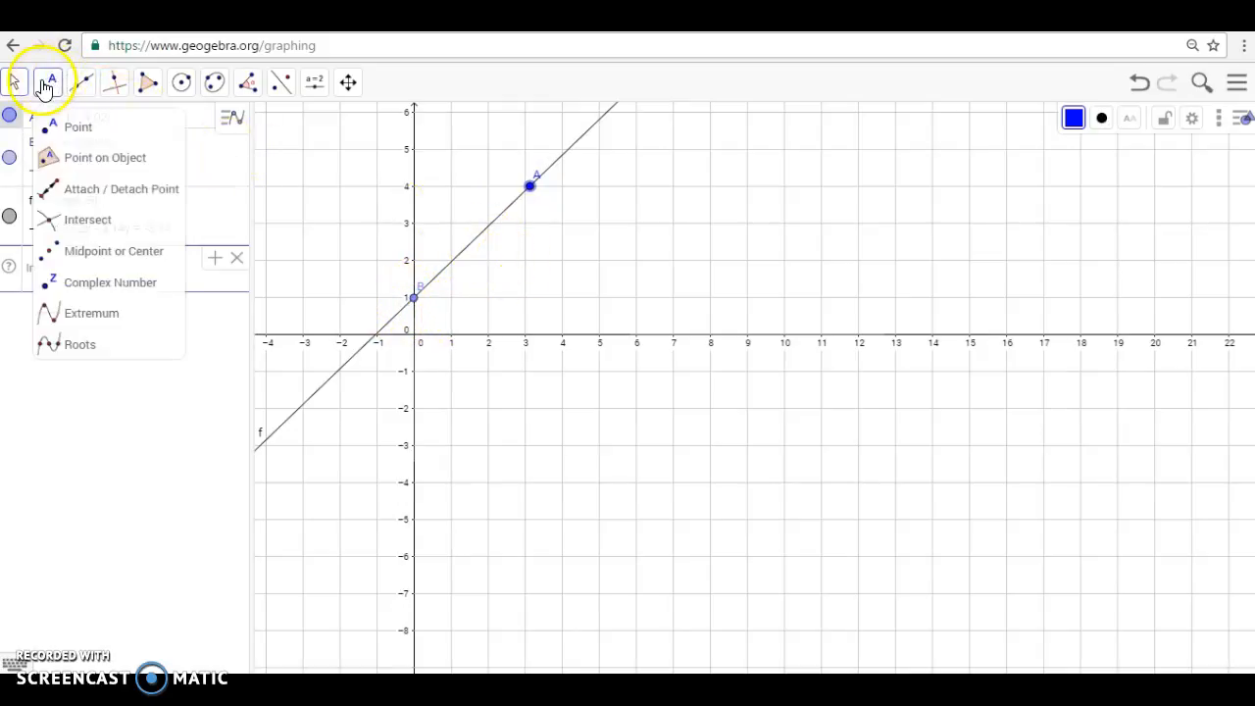
click(450, 187)
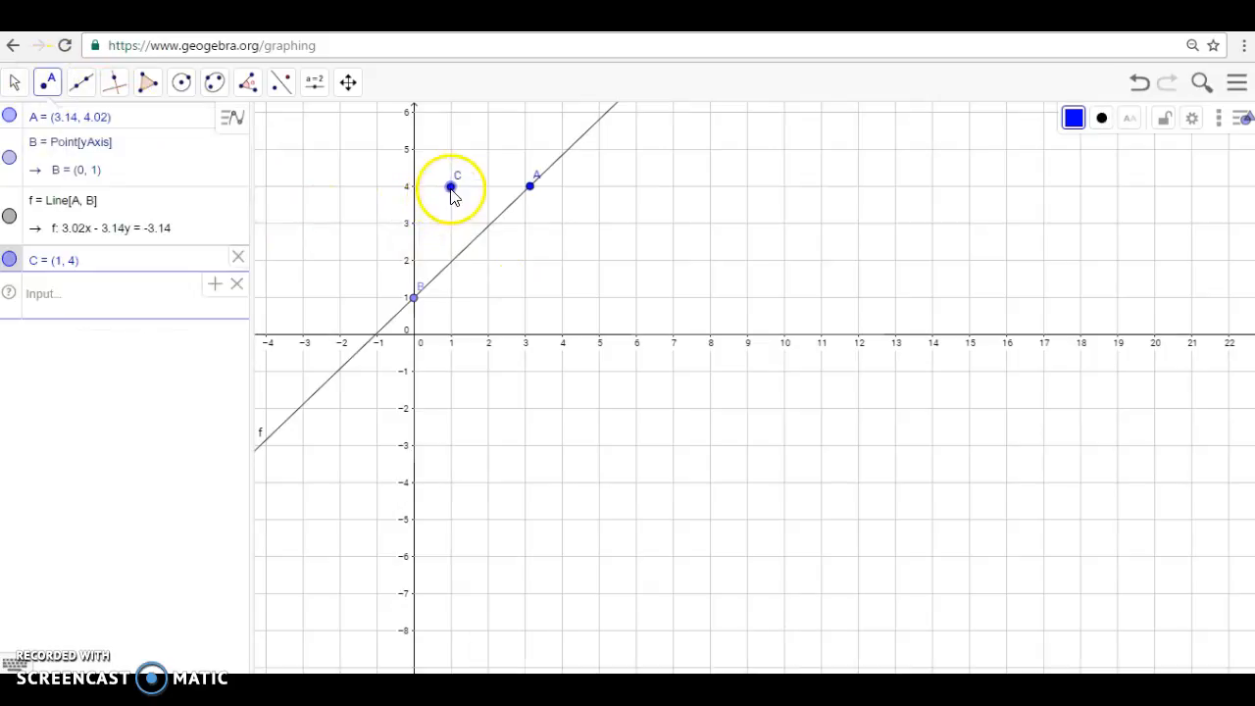
click(284, 85)
click(313, 83)
mouse_move(281, 84)
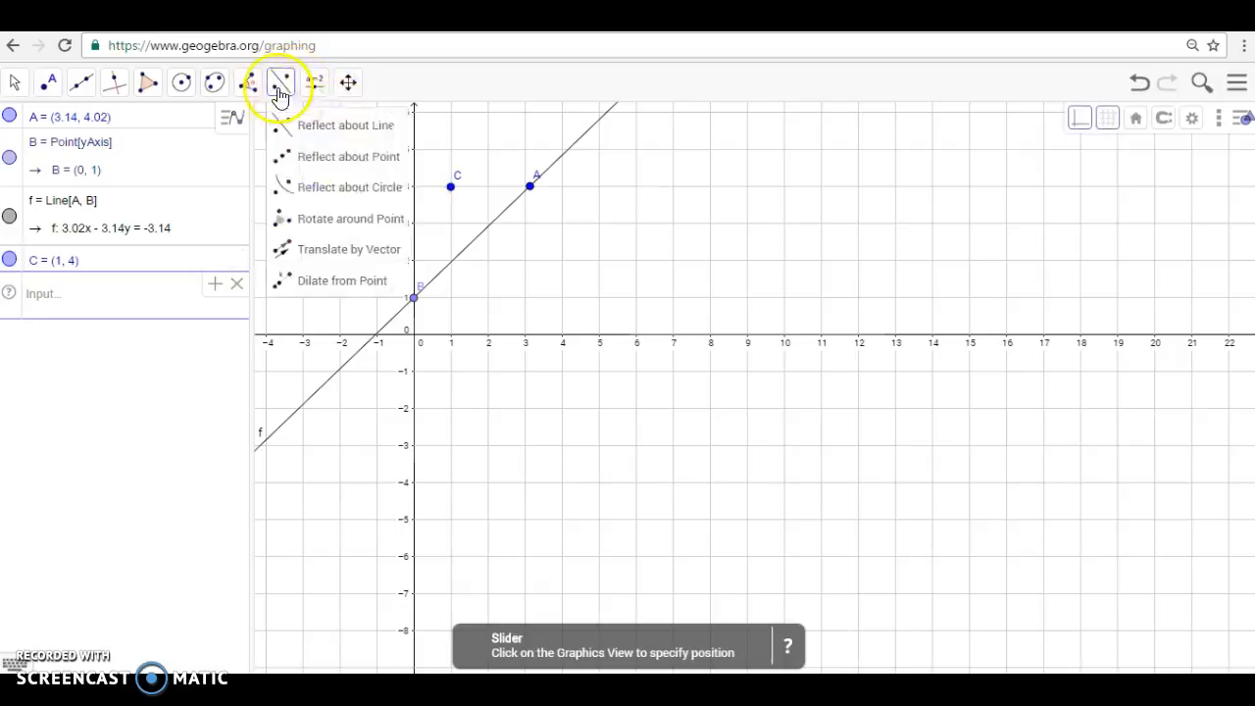
click(318, 124)
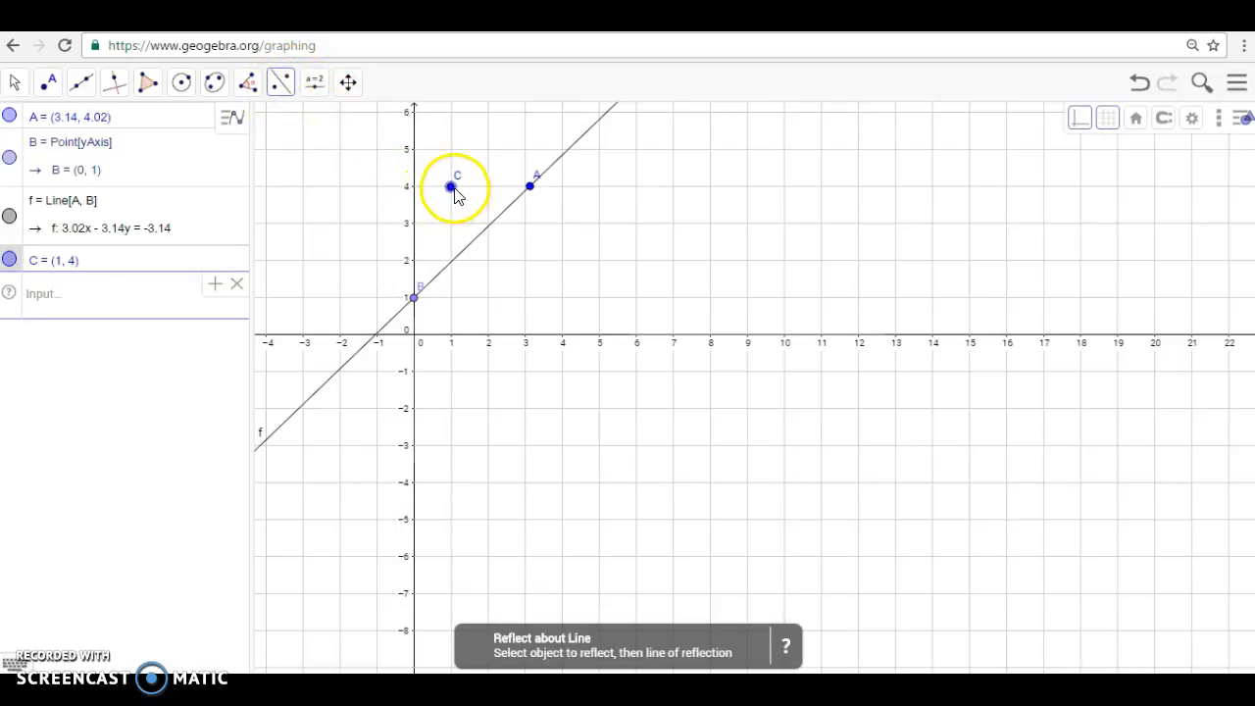
click(456, 196)
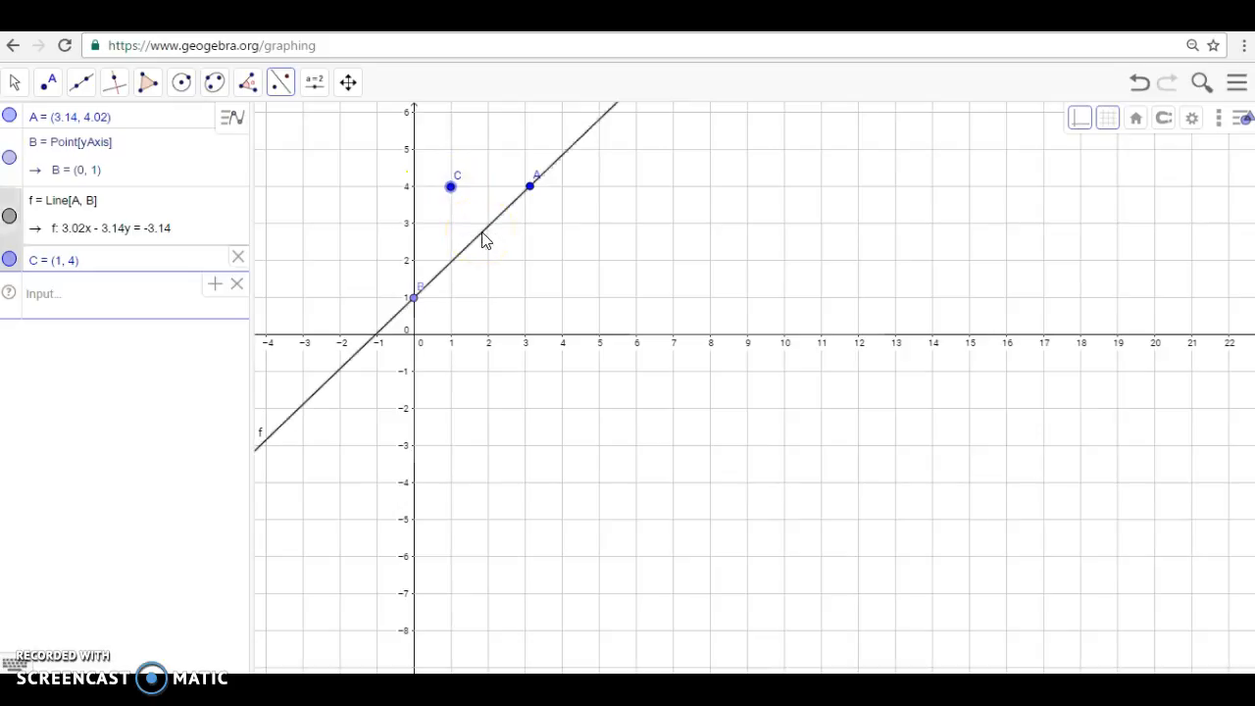
click(482, 240)
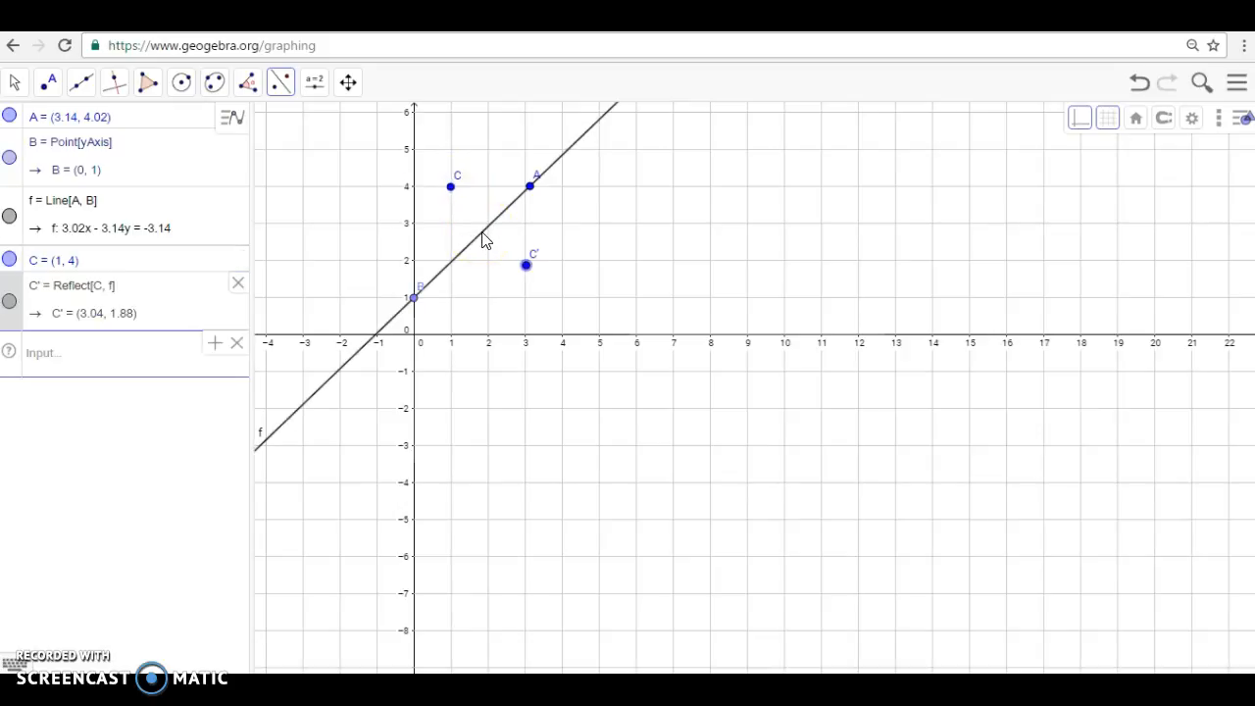
Step: Reposition line f by moving point A to (3, 4) and point B first to the origin, finally to (0, 1)
click(20, 82)
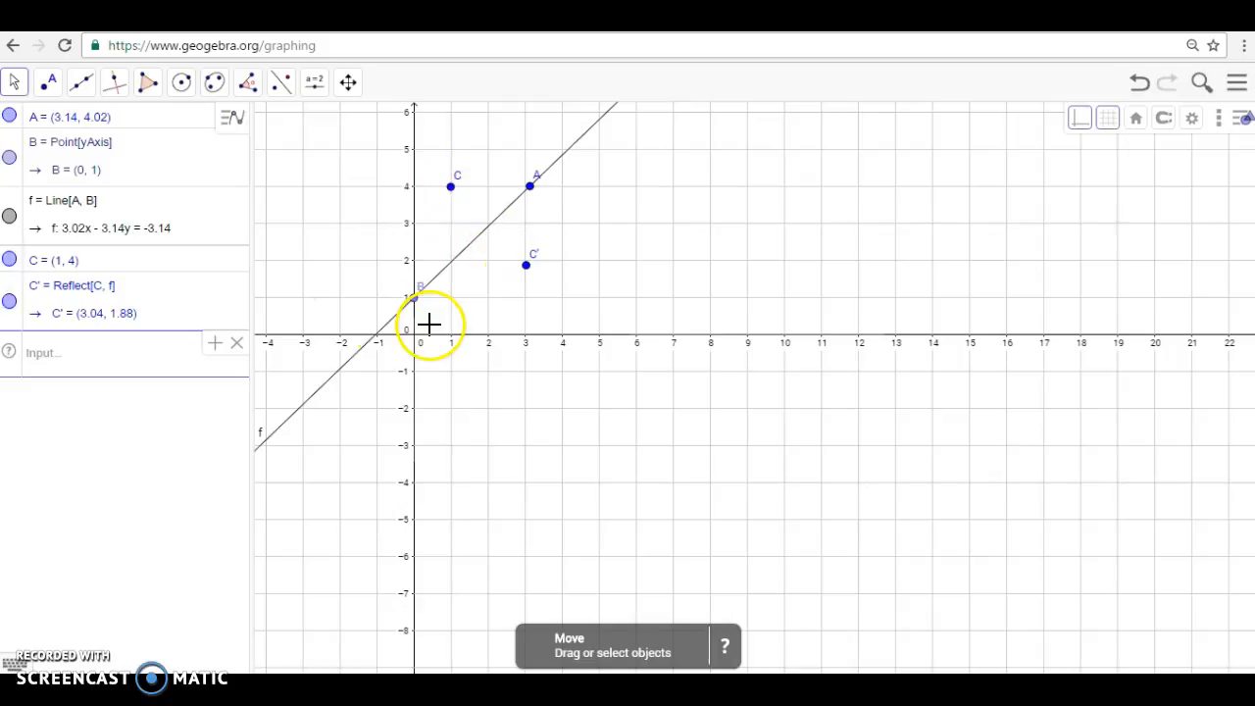
drag(413, 296, 413, 333)
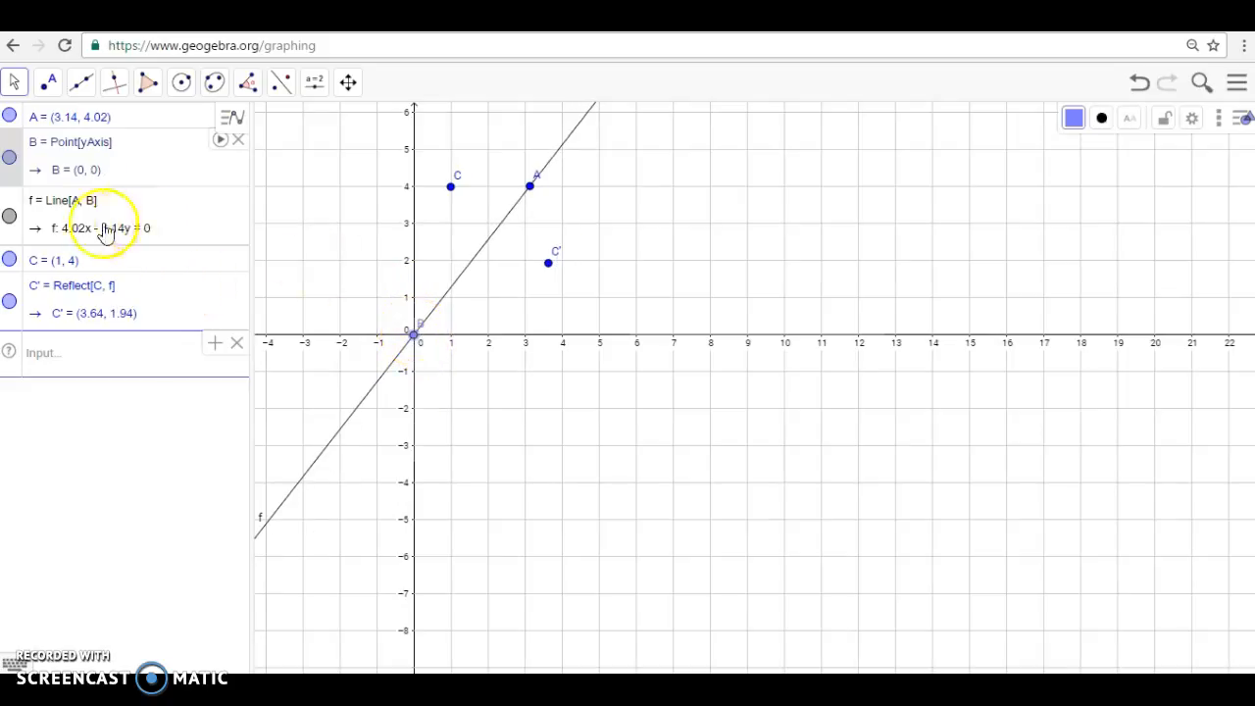
drag(533, 193, 529, 197)
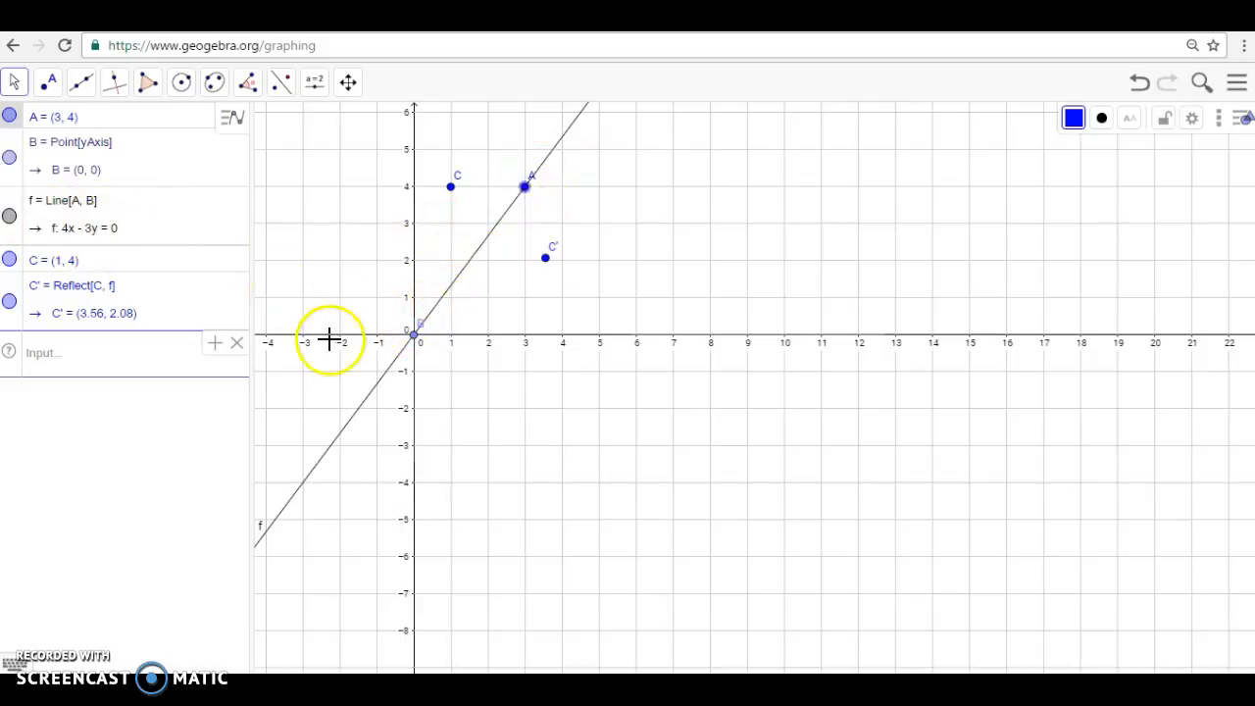
drag(415, 335, 415, 298)
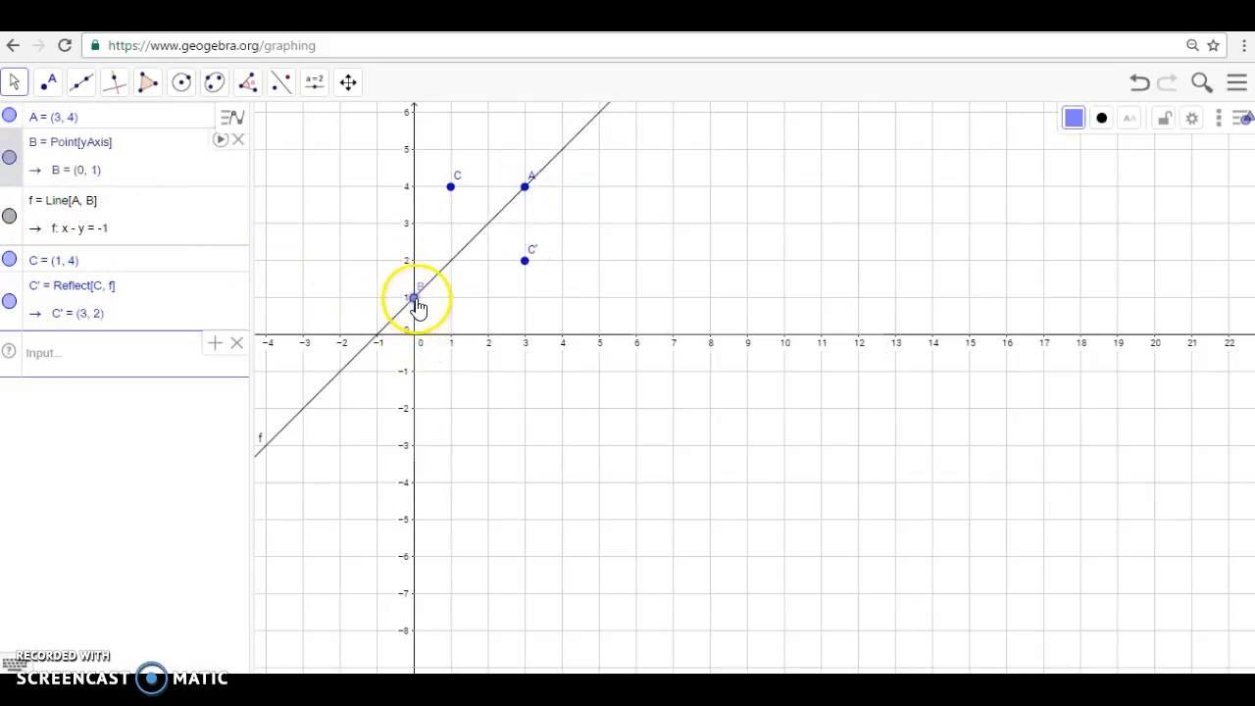
double_click(490, 236)
click(737, 415)
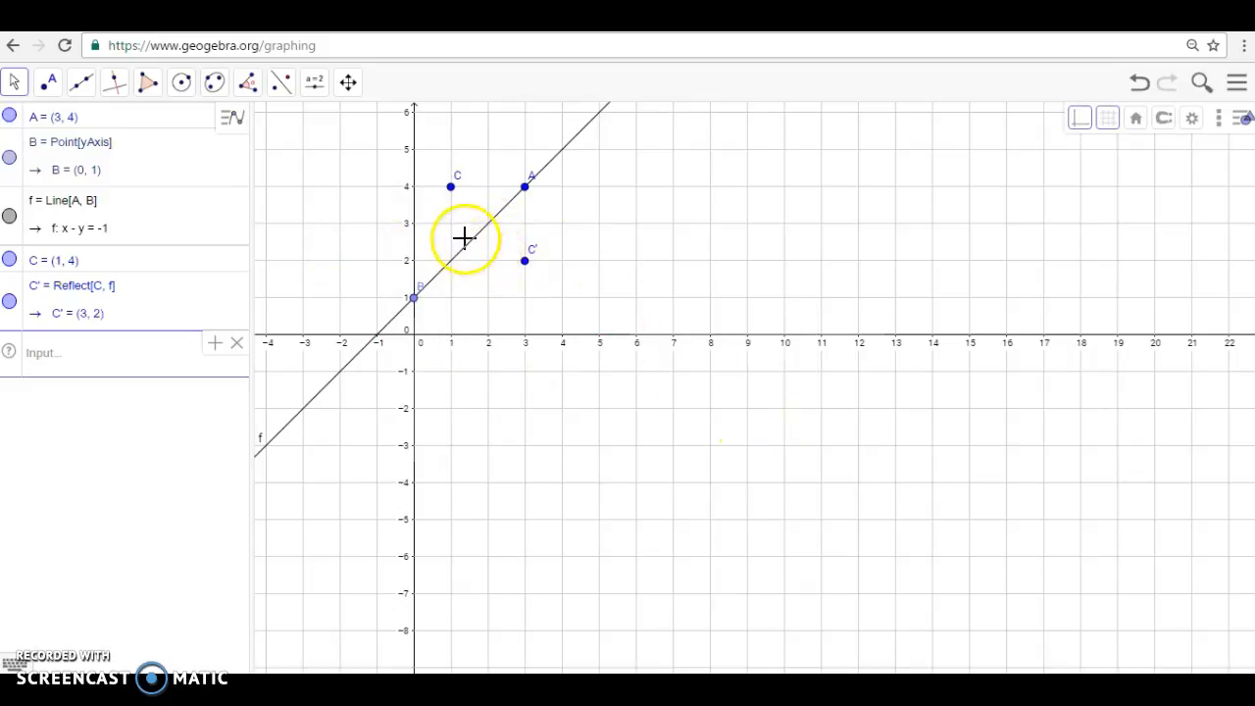
Step: Hide line f with its points A and B, and turn on the trace for C and its mirror image C'
click(10, 217)
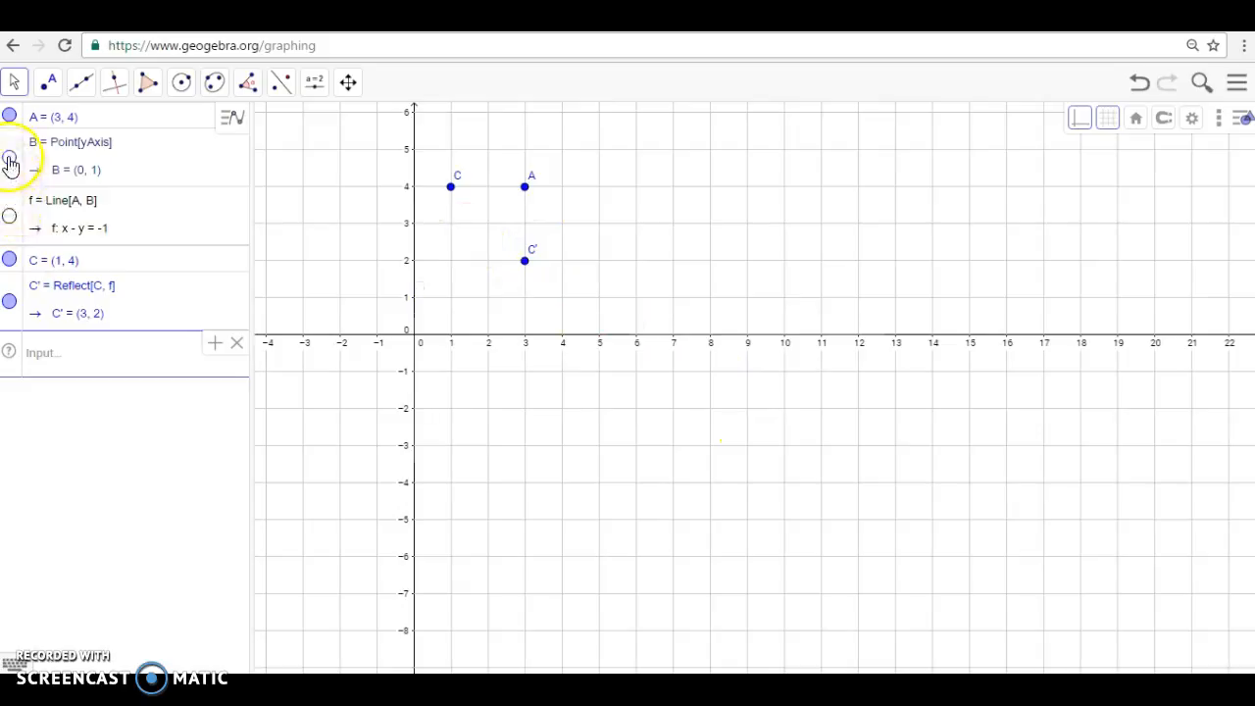
right_click(452, 188)
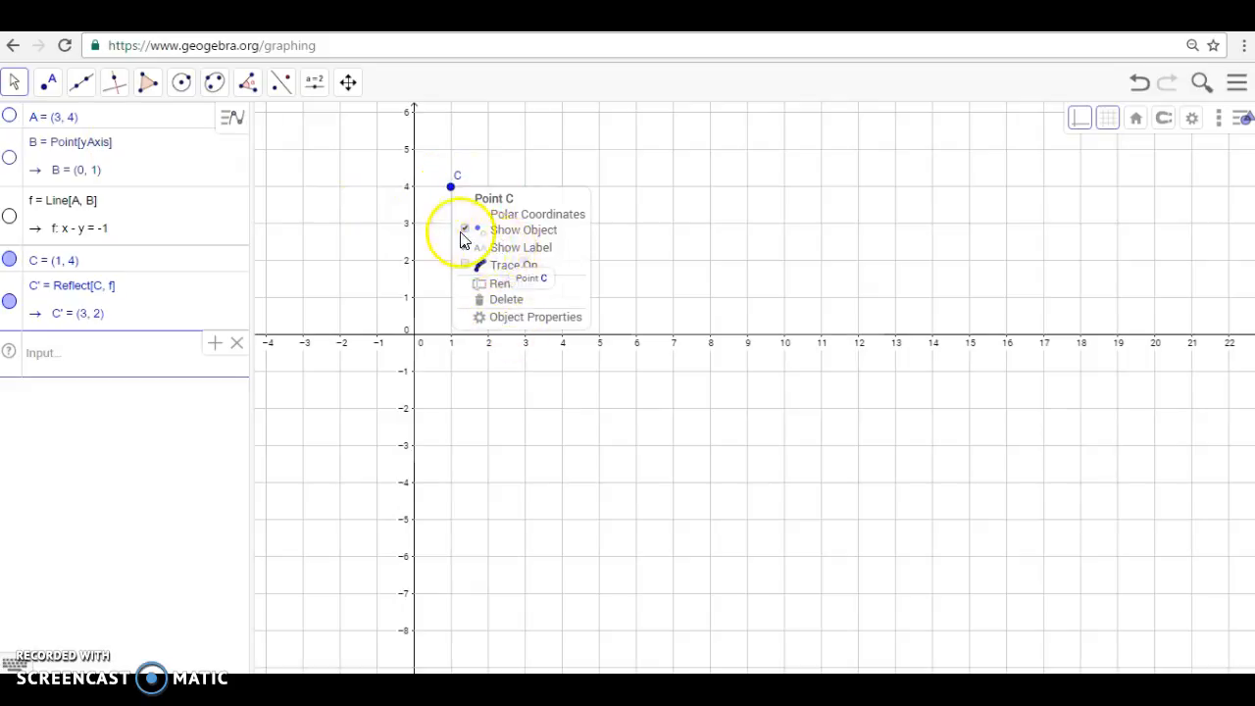
click(468, 267)
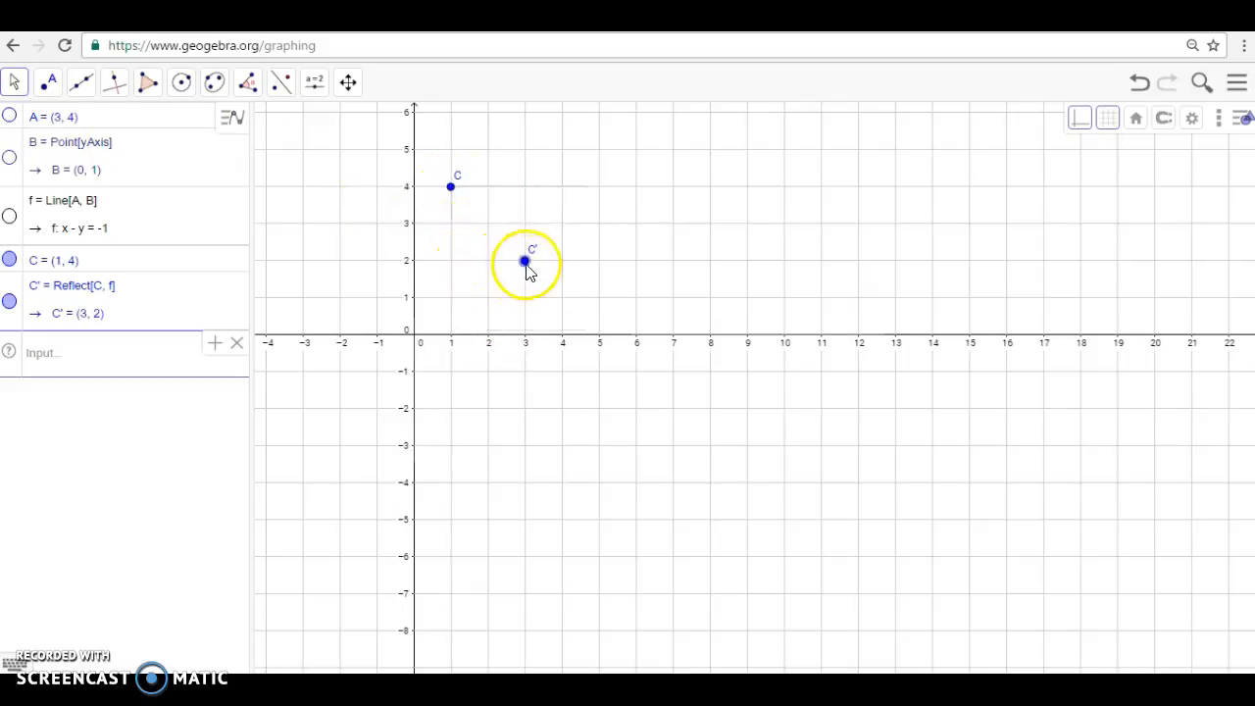
right_click(525, 262)
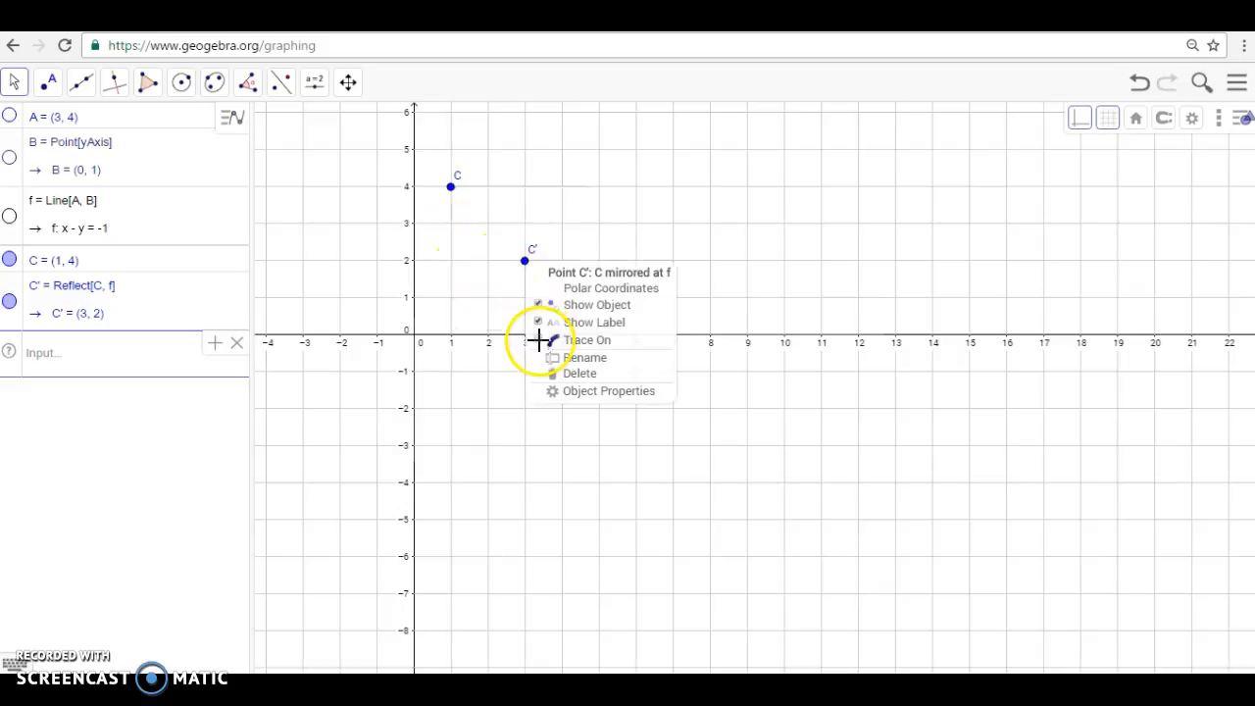
click(540, 343)
Step: Move point C around the plane to trace mirrored paths, ending at about (-1.6, 3.84)
mouse_move(454, 191)
mouse_down()
mouse_move(496, 226)
mouse_move(423, 263)
mouse_move(376, 329)
mouse_move(334, 333)
mouse_move(336, 360)
mouse_move(367, 355)
mouse_move(420, 286)
mouse_move(454, 275)
mouse_up()
mouse_move(529, 202)
mouse_down()
mouse_move(533, 167)
mouse_move(457, 238)
mouse_move(405, 358)
mouse_move(545, 416)
mouse_move(466, 332)
mouse_move(604, 318)
mouse_move(541, 328)
mouse_move(582, 359)
mouse_move(456, 342)
mouse_move(367, 288)
mouse_move(404, 299)
mouse_move(485, 248)
mouse_move(443, 270)
mouse_move(507, 214)
mouse_up()
drag(407, 186, 354, 192)
Step: Clear the traces of both points by shifting the graphics view slightly
click(348, 81)
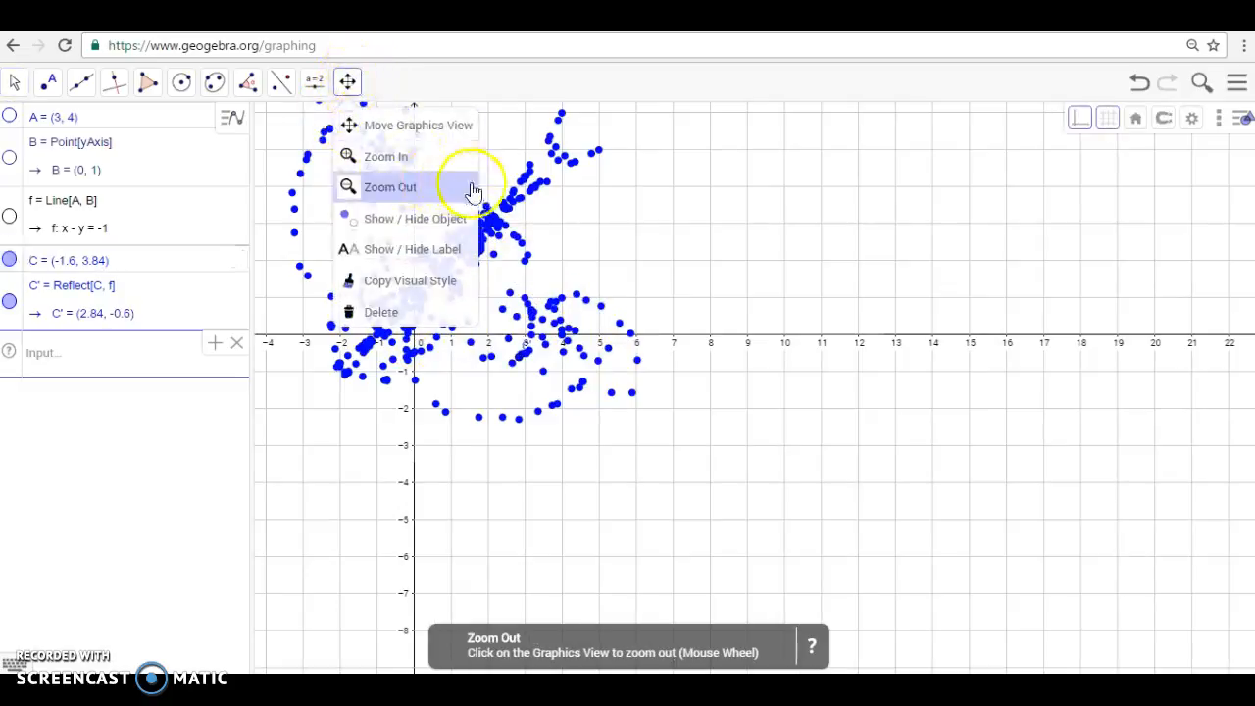
click(451, 126)
drag(460, 131, 493, 168)
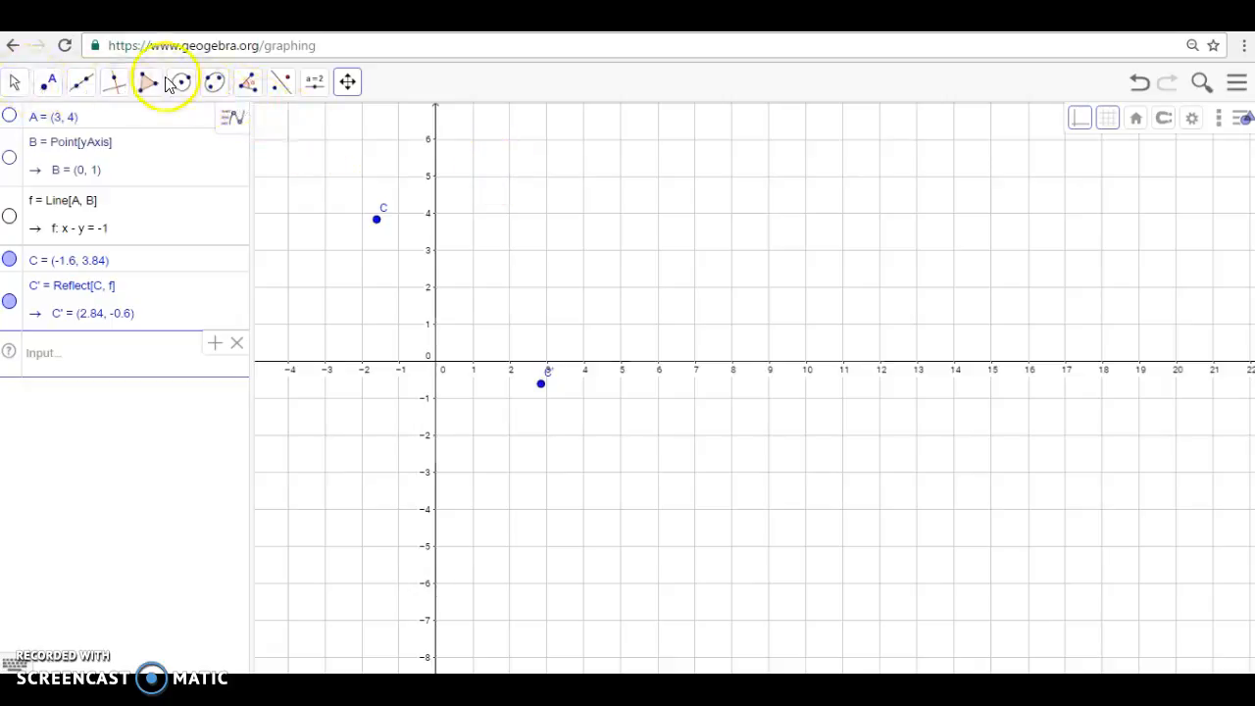
click(115, 98)
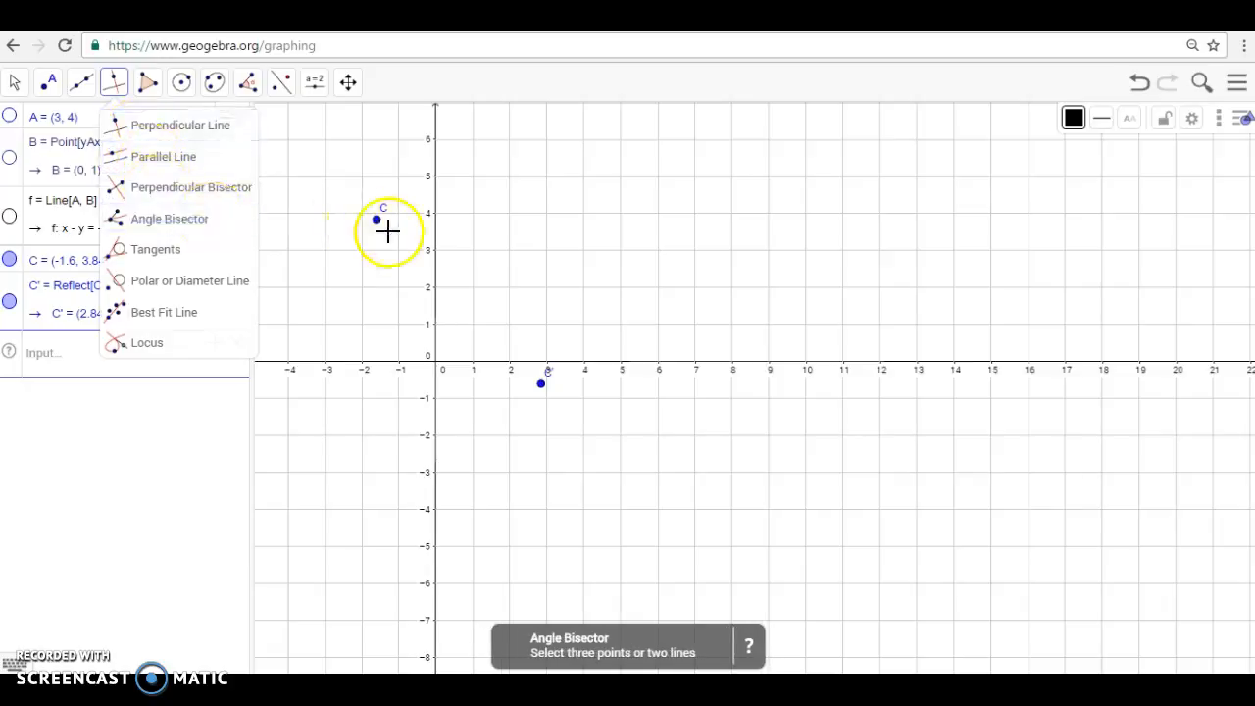
click(418, 98)
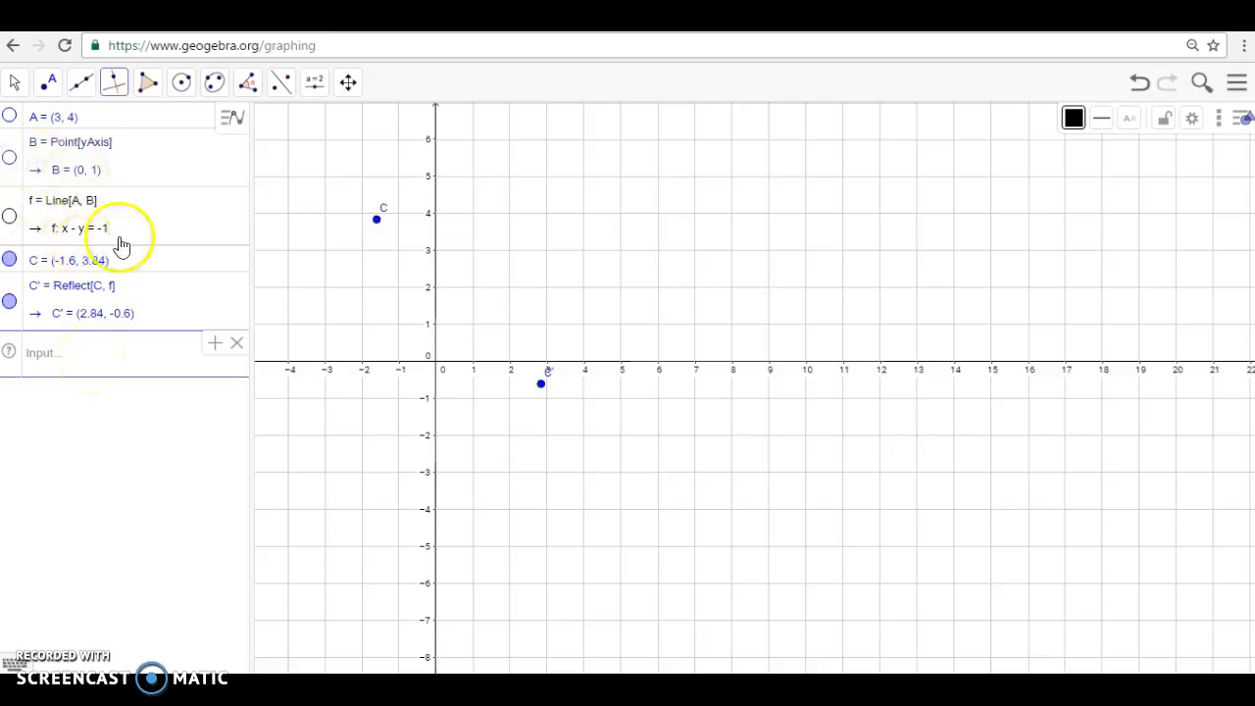
Step: Hide the Algebra view and shift the graphics view slightly so only the two points and the grid are presented
click(1237, 86)
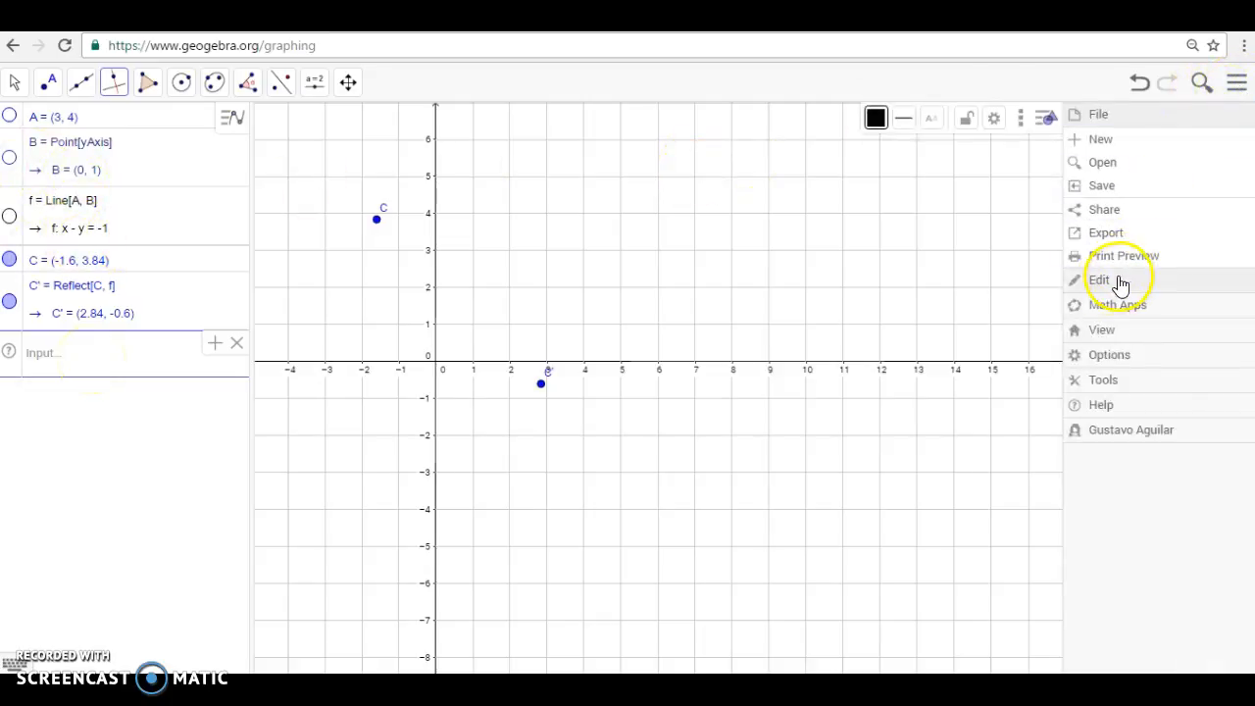
click(1099, 334)
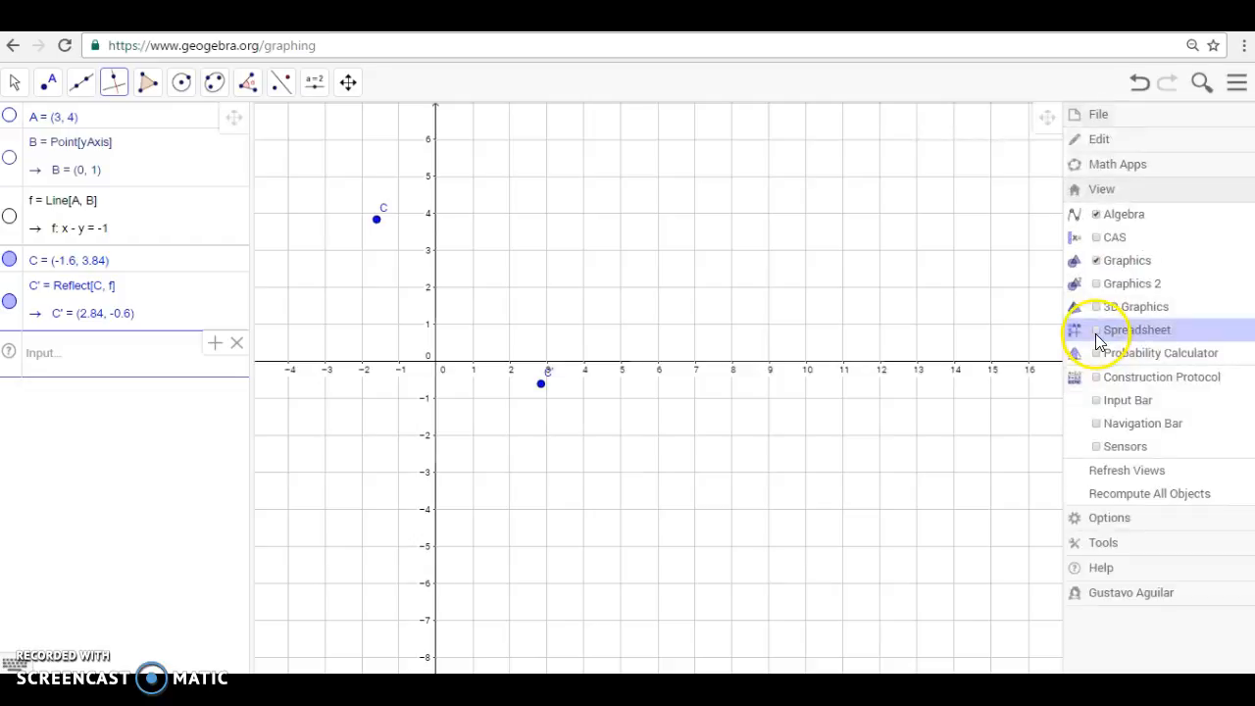
click(1099, 217)
click(343, 83)
drag(290, 172, 334, 186)
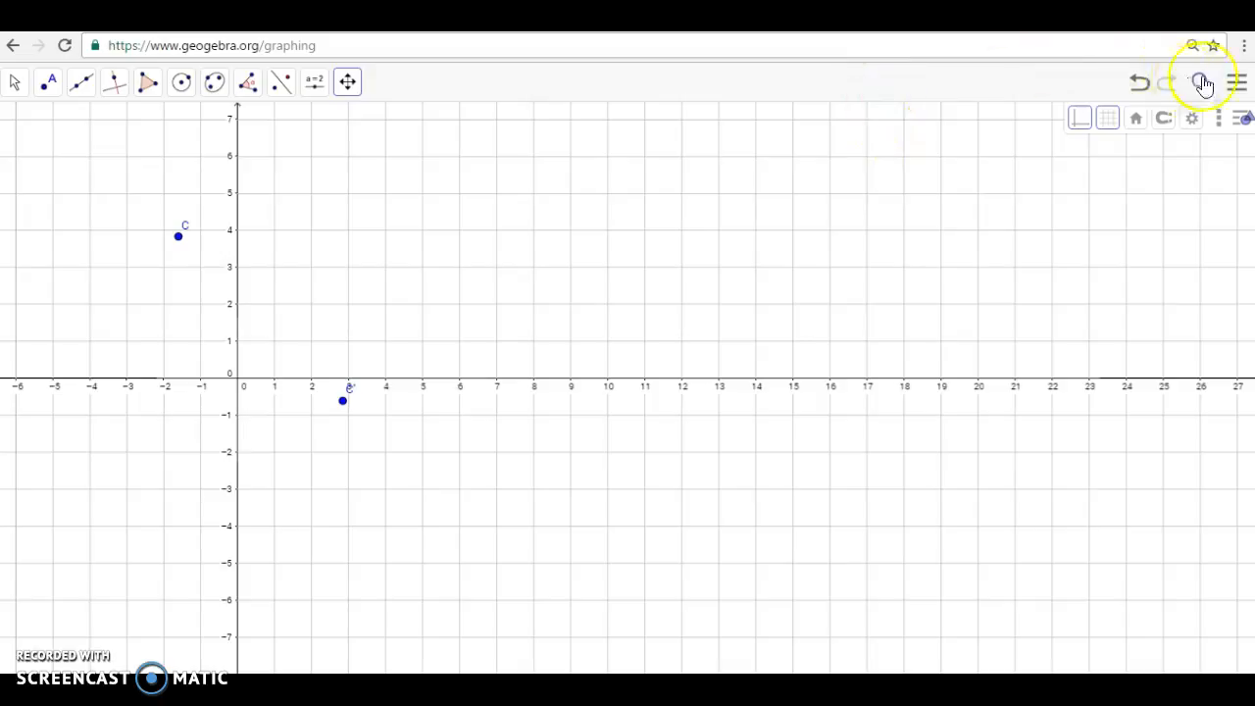
Step: Save the construction with Public visibility under the title "example for schoology course"
click(1237, 83)
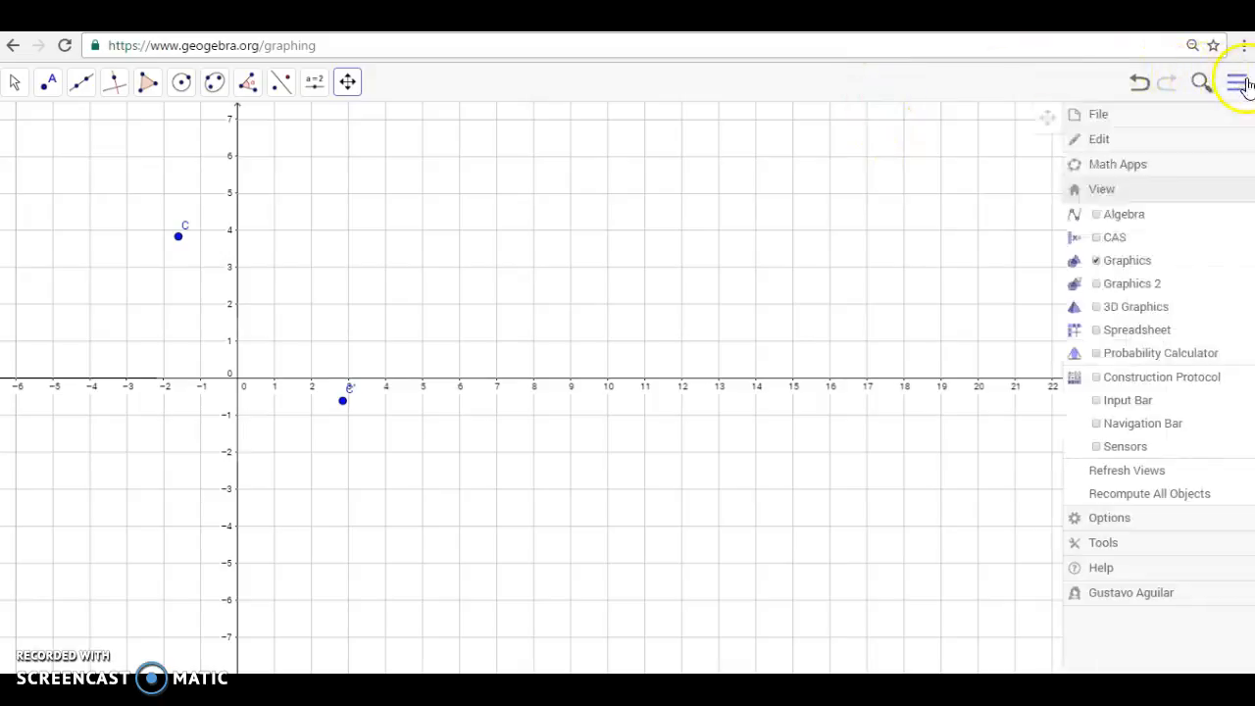
click(1099, 120)
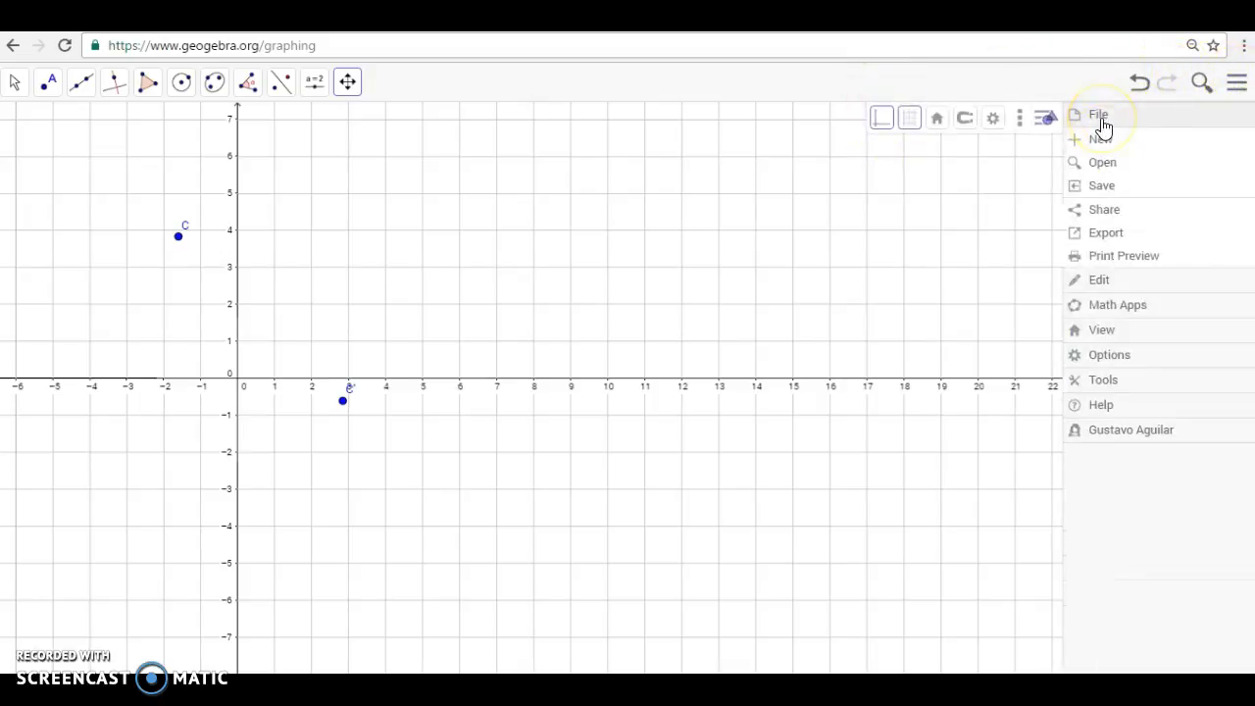
click(1102, 188)
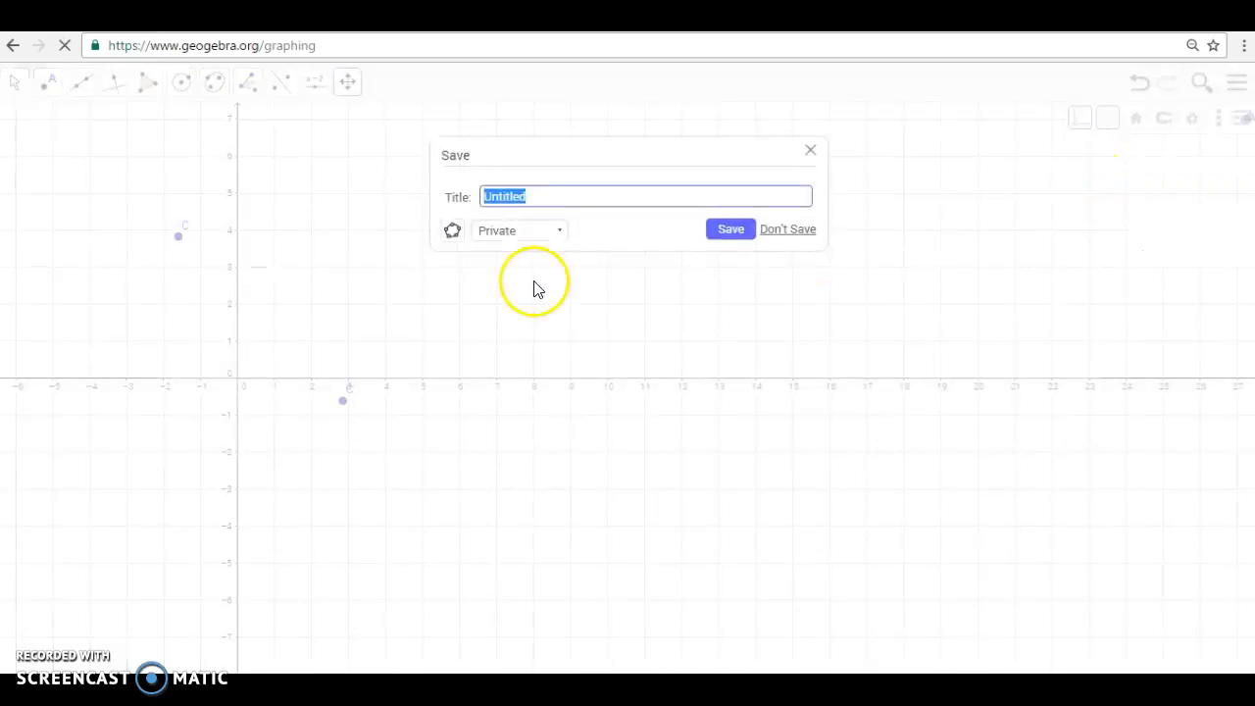
click(559, 241)
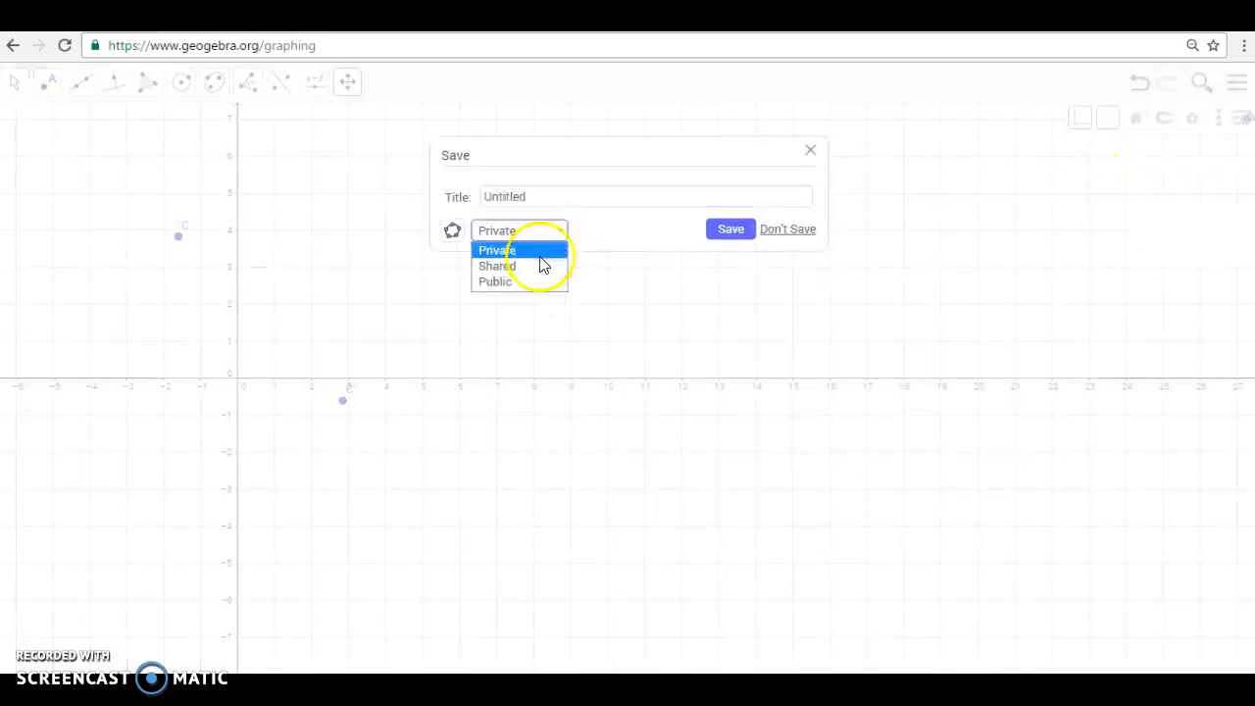
click(495, 282)
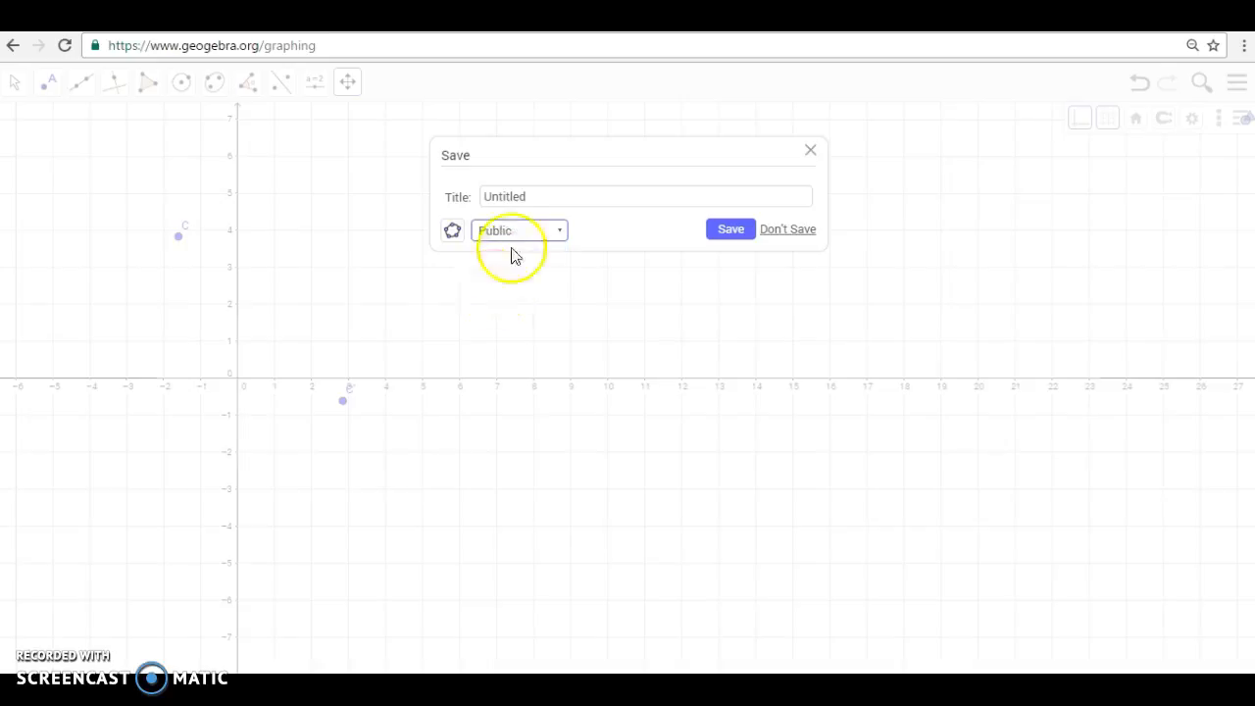
double_click(538, 199)
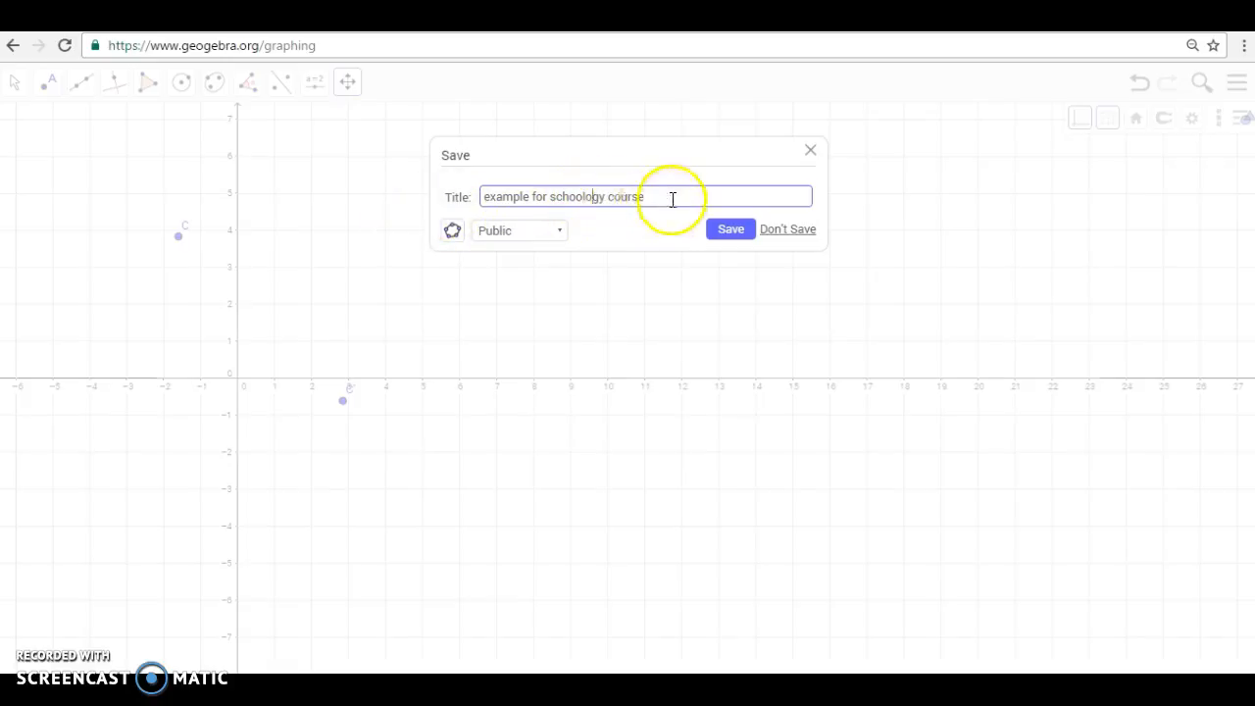
click(733, 230)
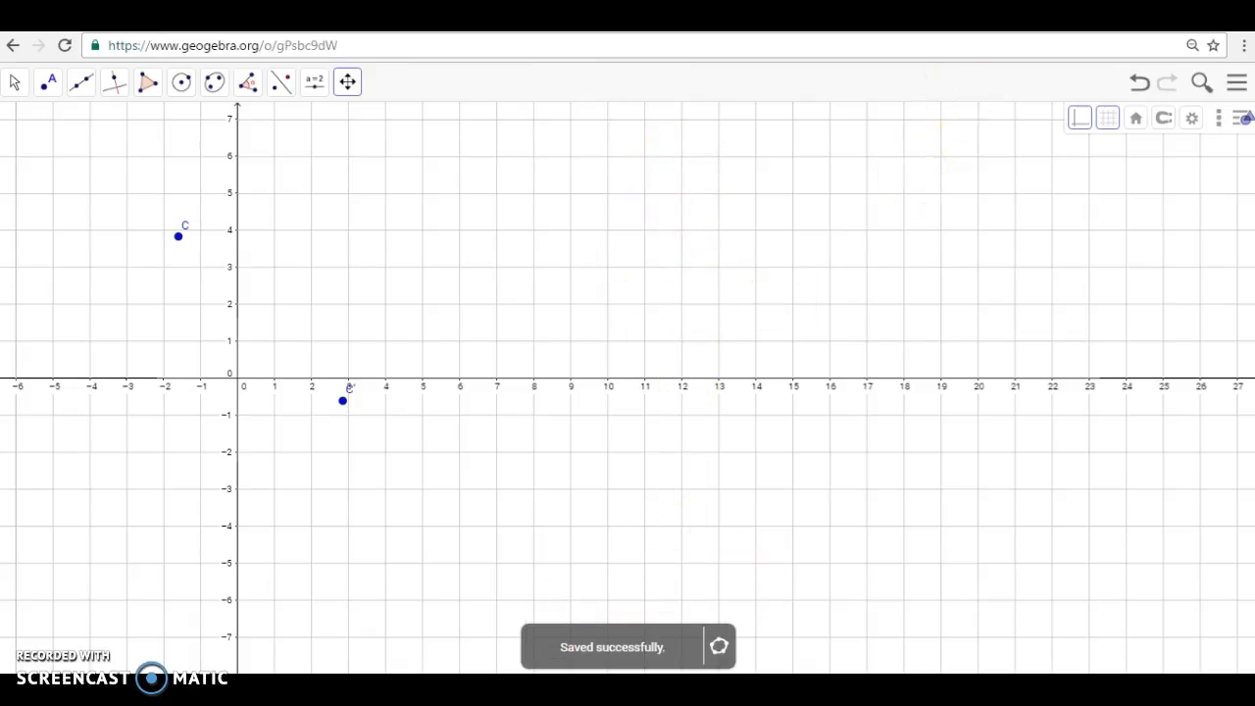
Step: Go to the profile's GeoGebra materials and bring up the embed code for sharing "example for schoology course"
click(959, 13)
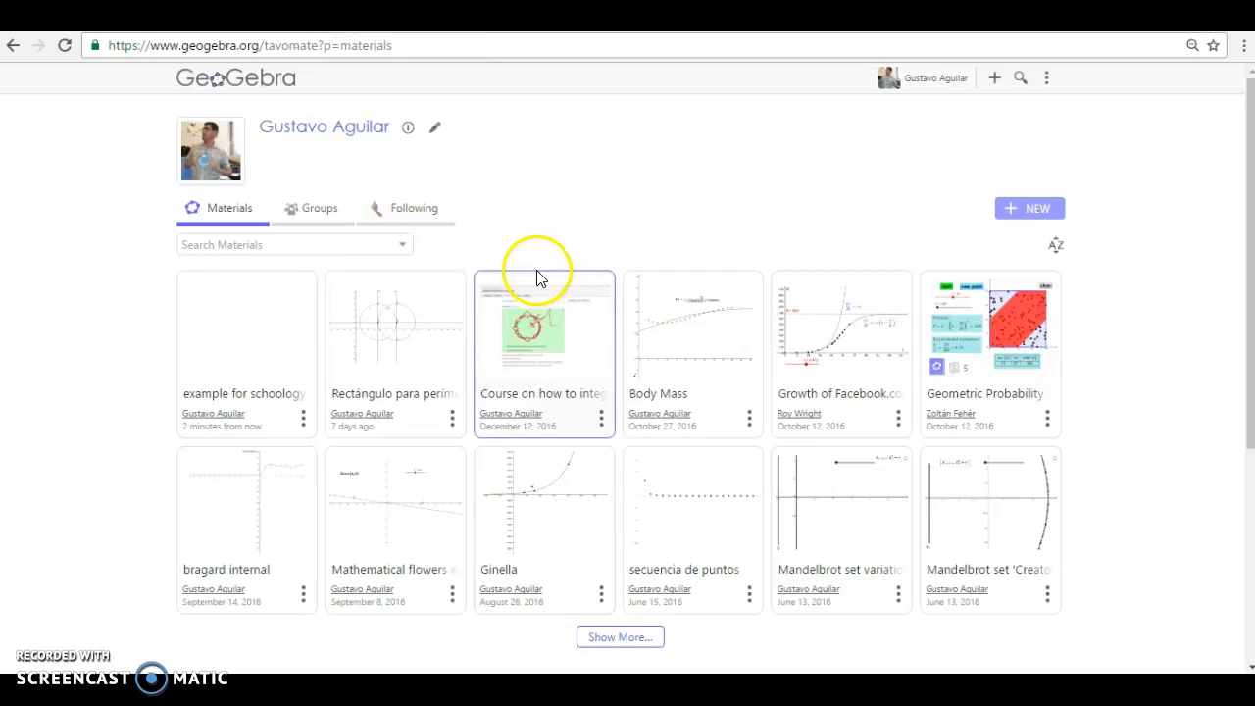
key(alt+Tab)
key(alt+Tab)
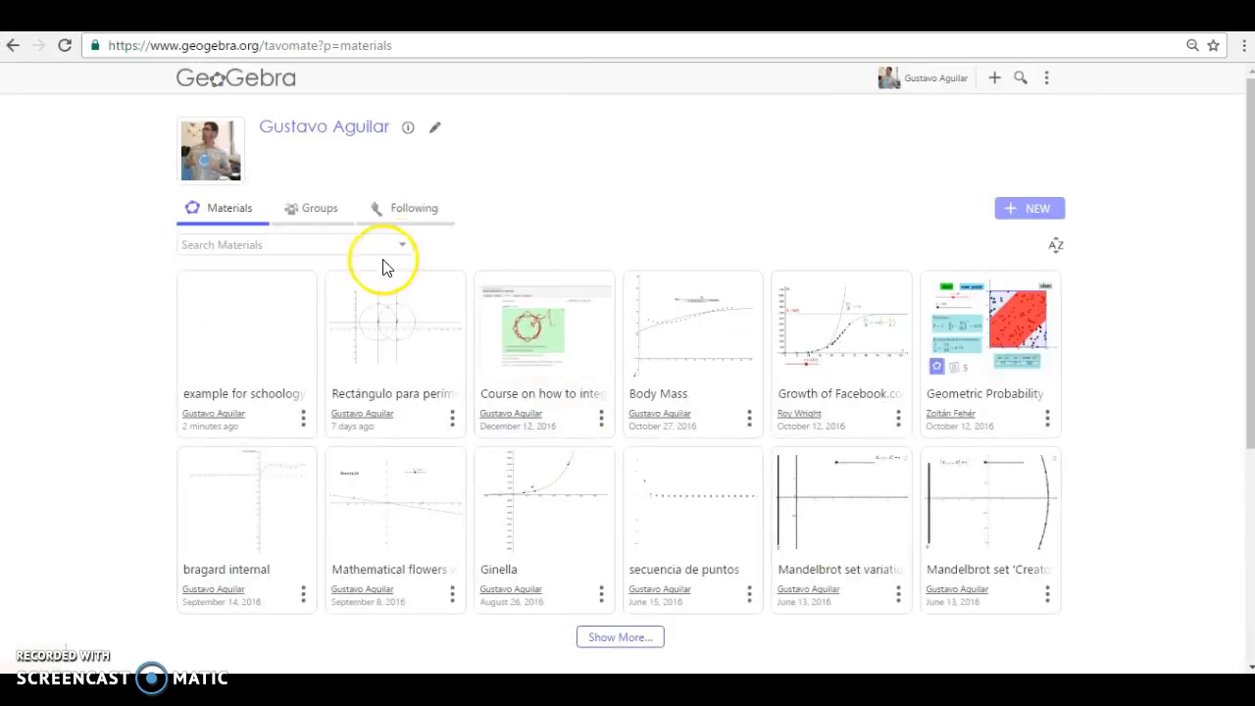
click(304, 416)
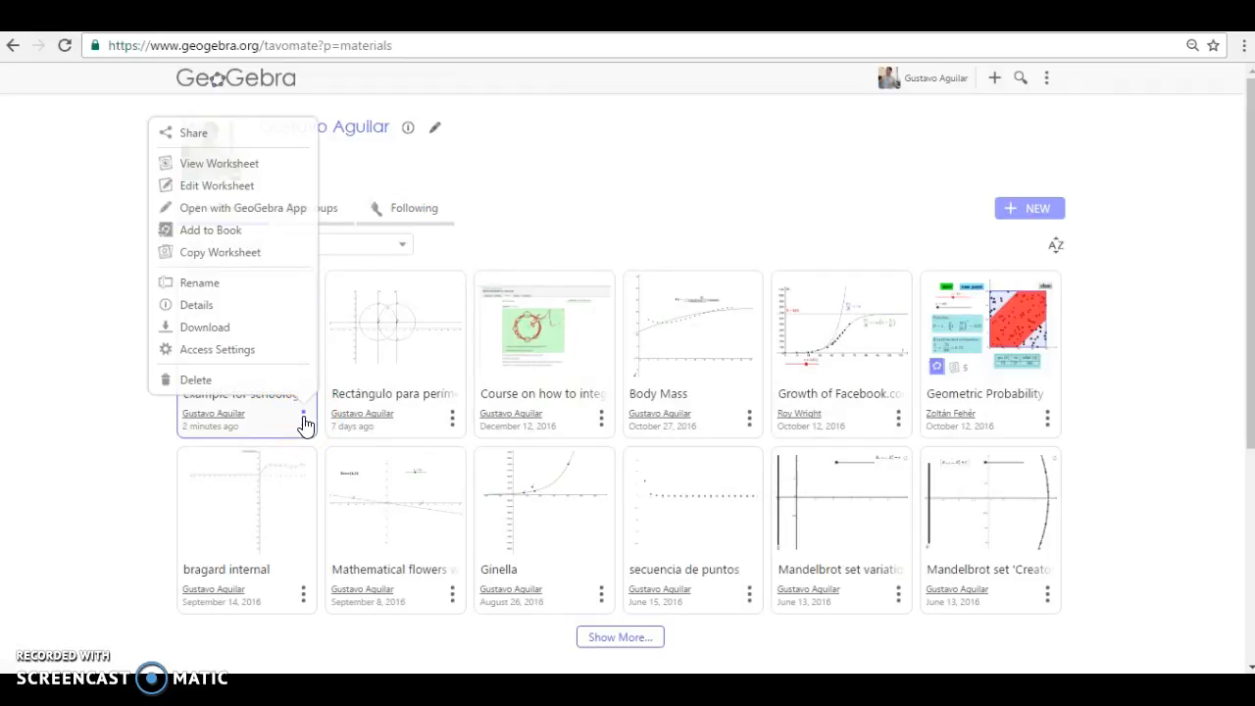
click(193, 137)
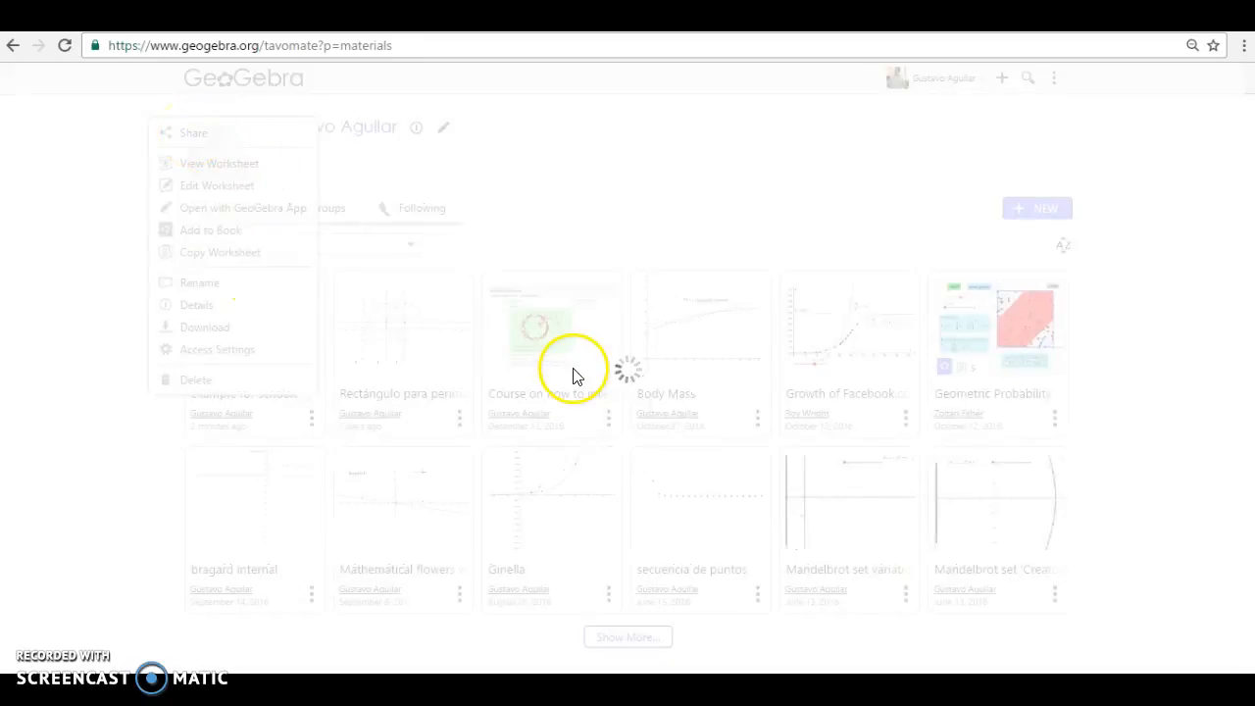
click(618, 355)
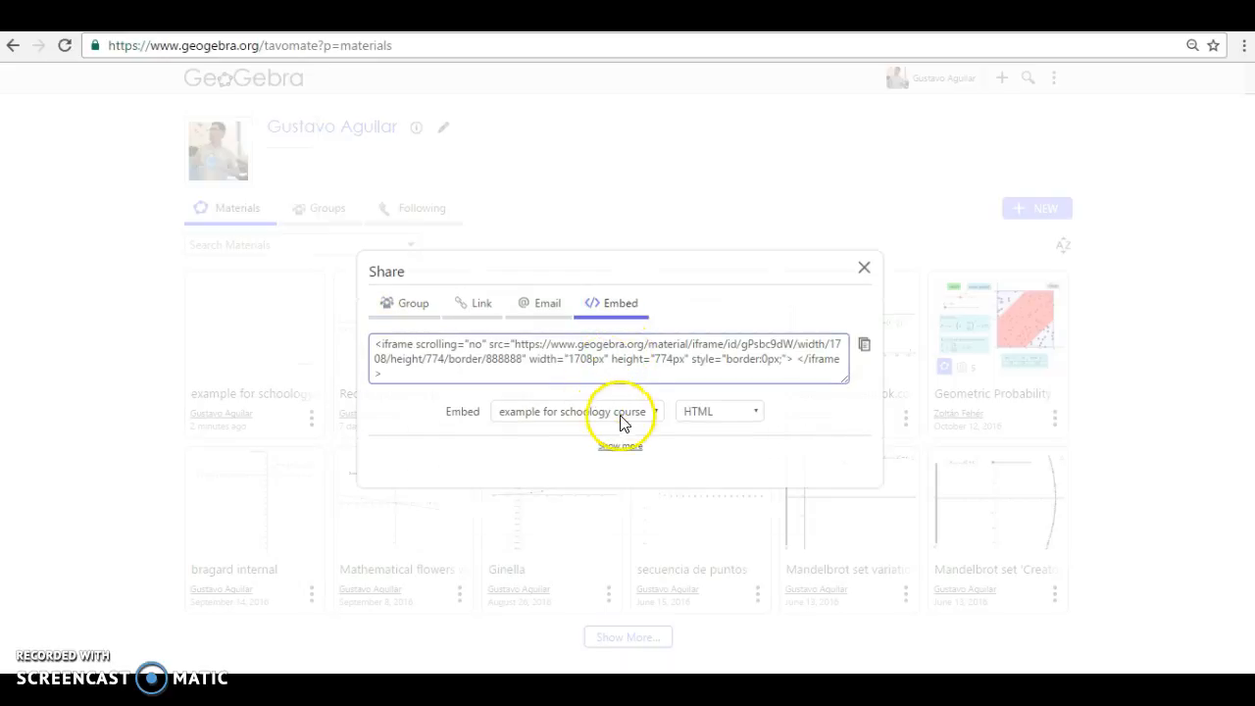
Step: Expand the embed settings and enable the Toolbar, Input Bar, and Pan & Zoom for the applet
click(629, 457)
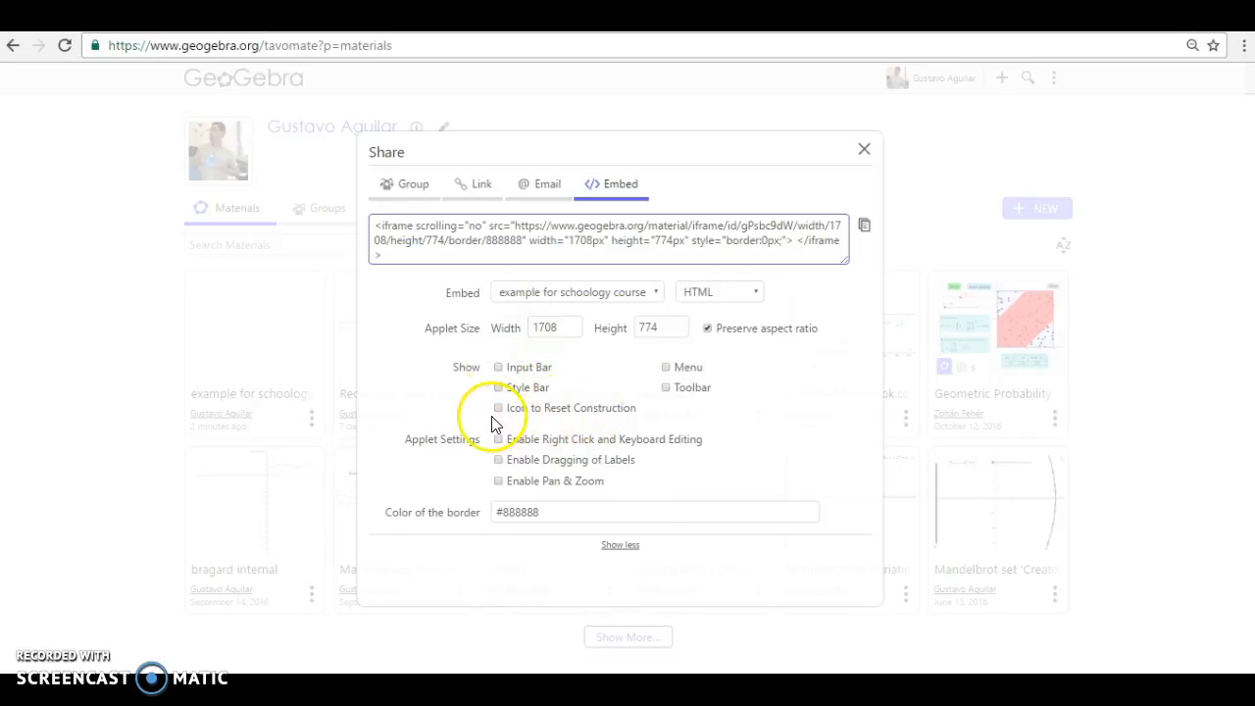
click(665, 388)
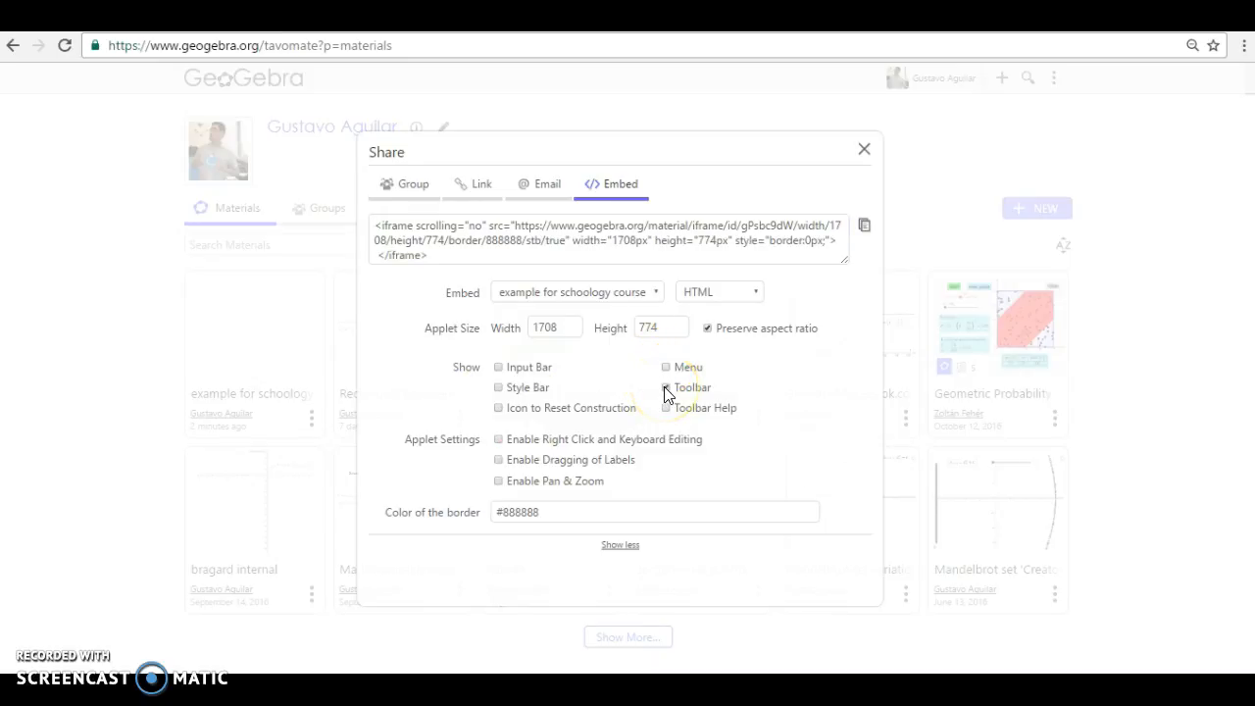
click(499, 370)
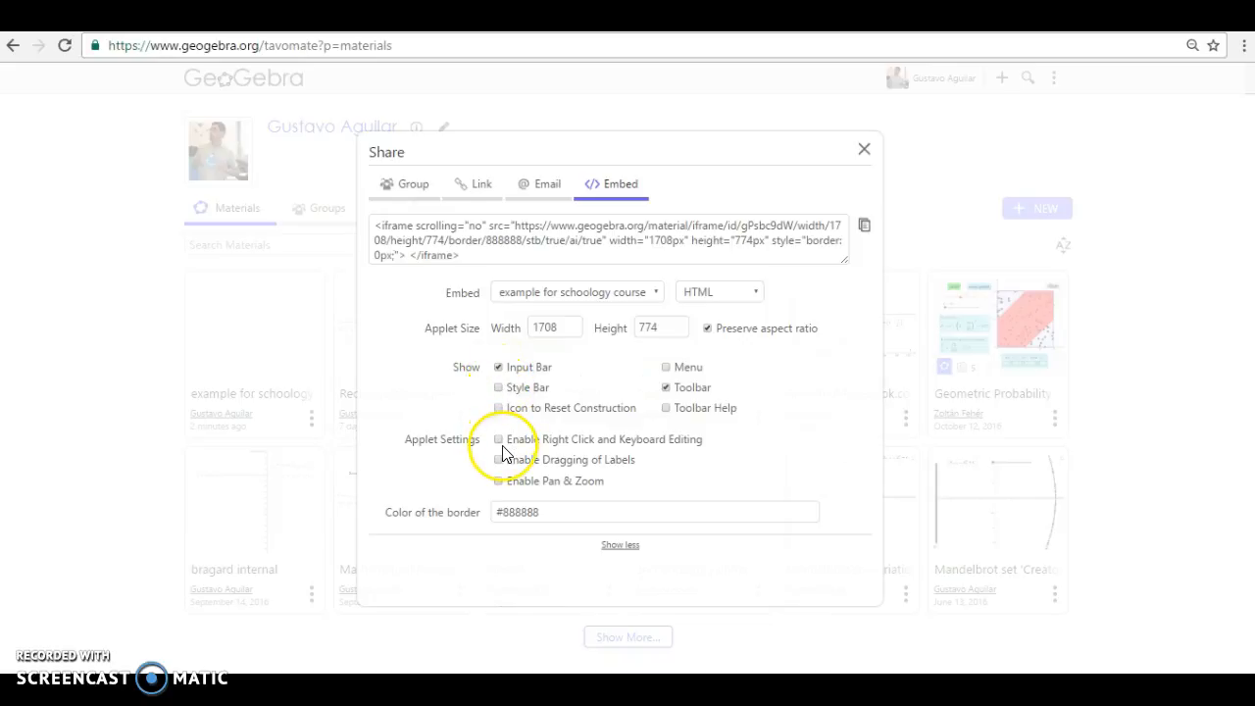
click(498, 481)
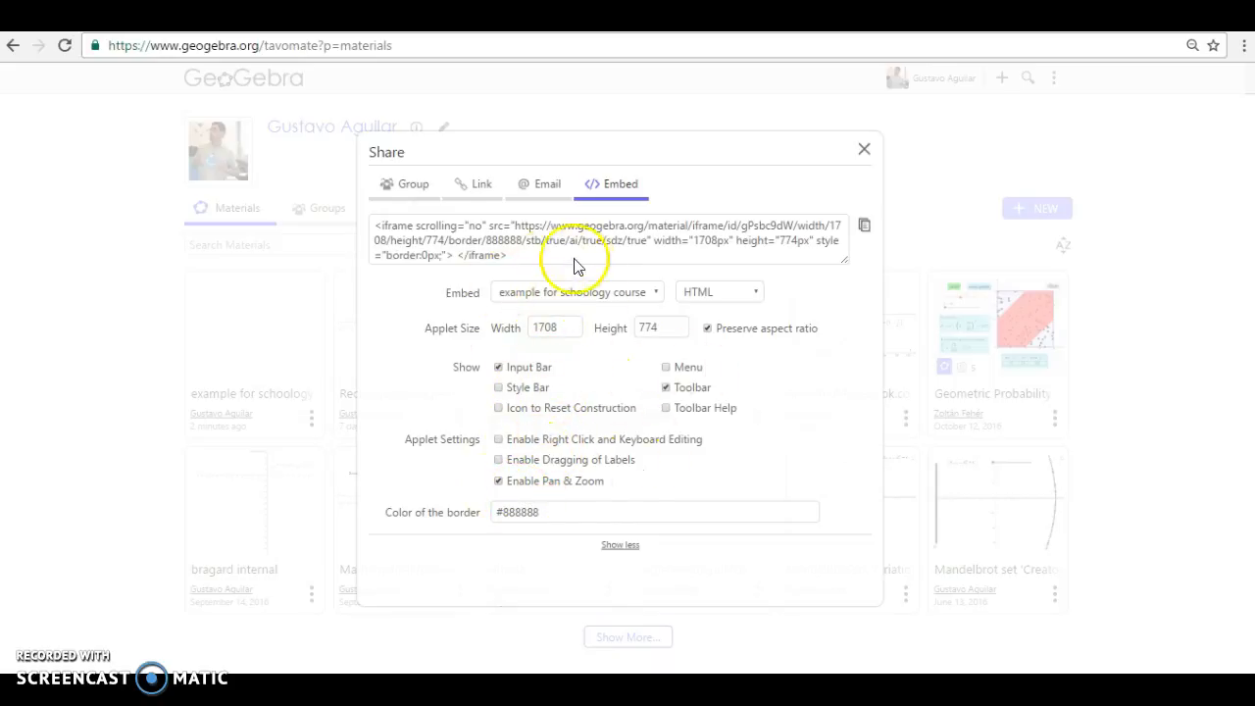
Step: Copy the complete iframe embed code of the applet
drag(520, 261, 331, 224)
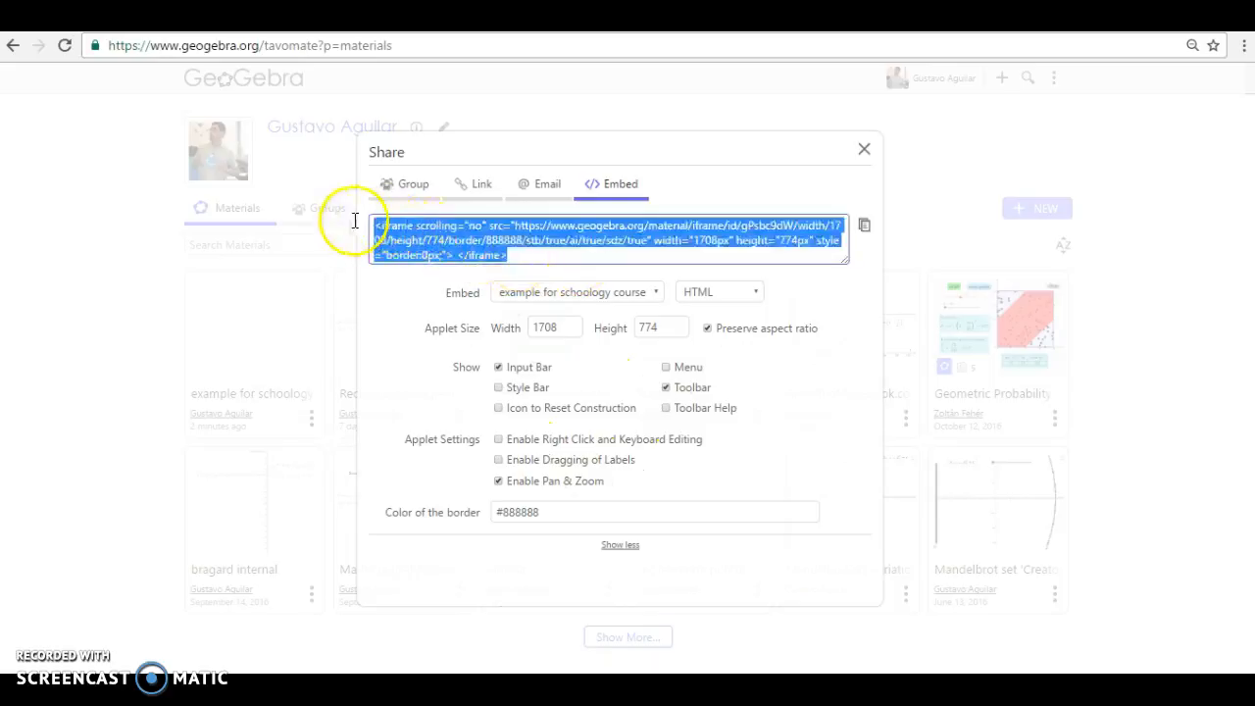
right_click(411, 241)
click(437, 248)
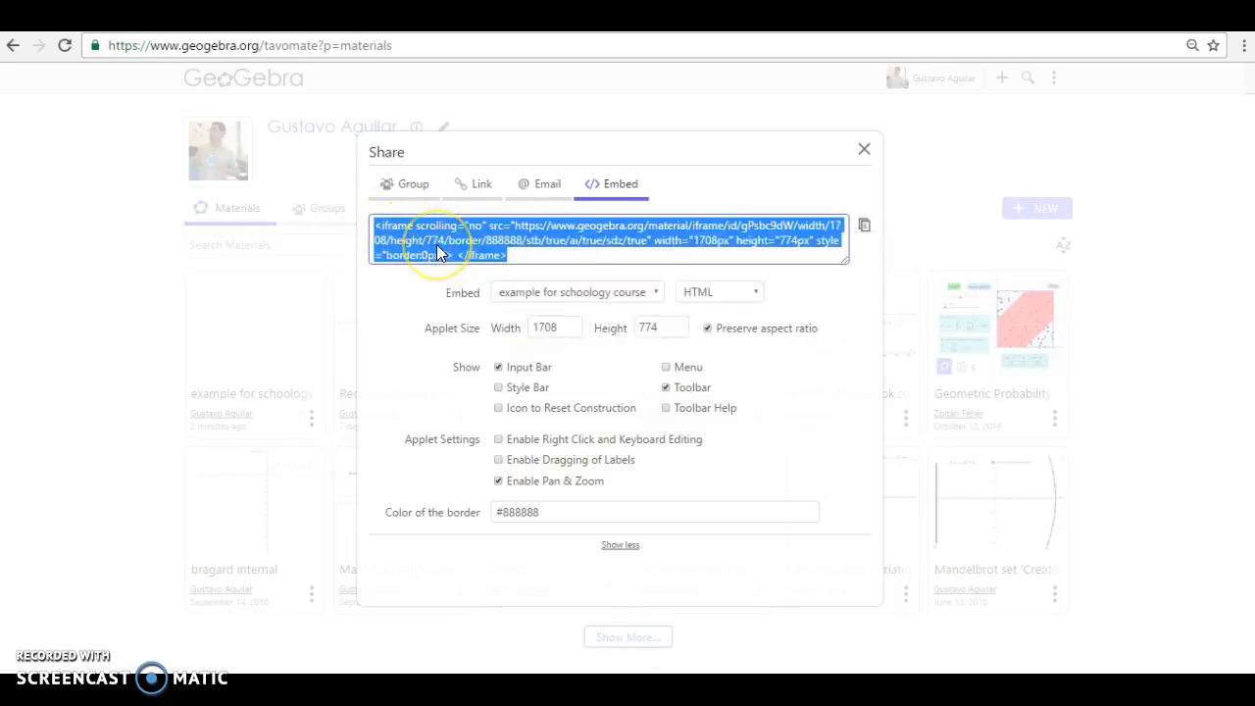
Step: Switch to the Schoology question and paste the iframe code below the question text in its HTML source, then return to the visual editor
key(alt+Tab)
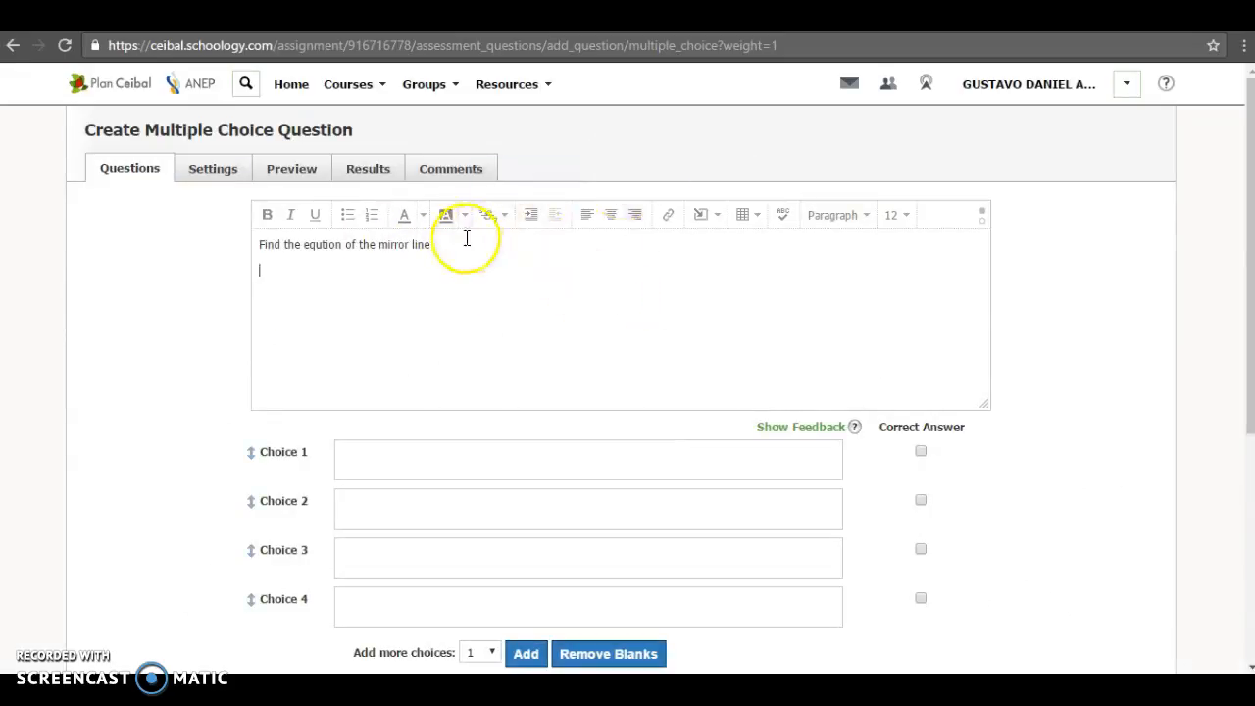
key(Return)
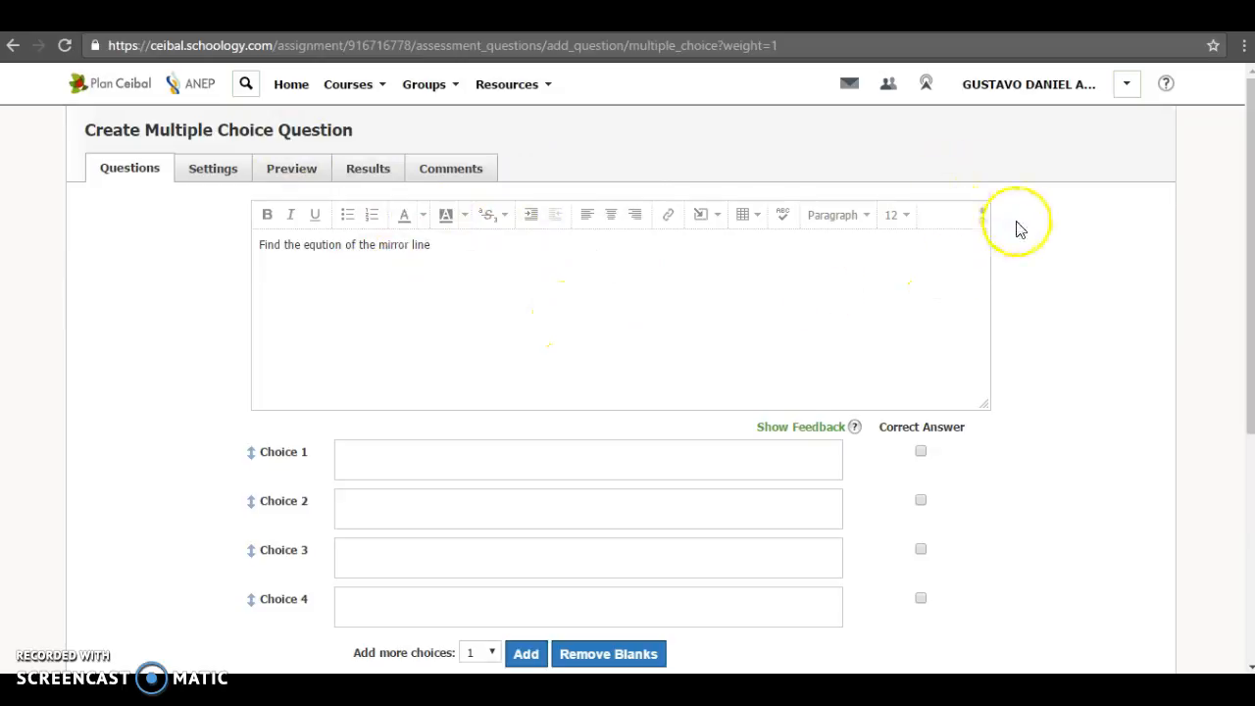
click(983, 222)
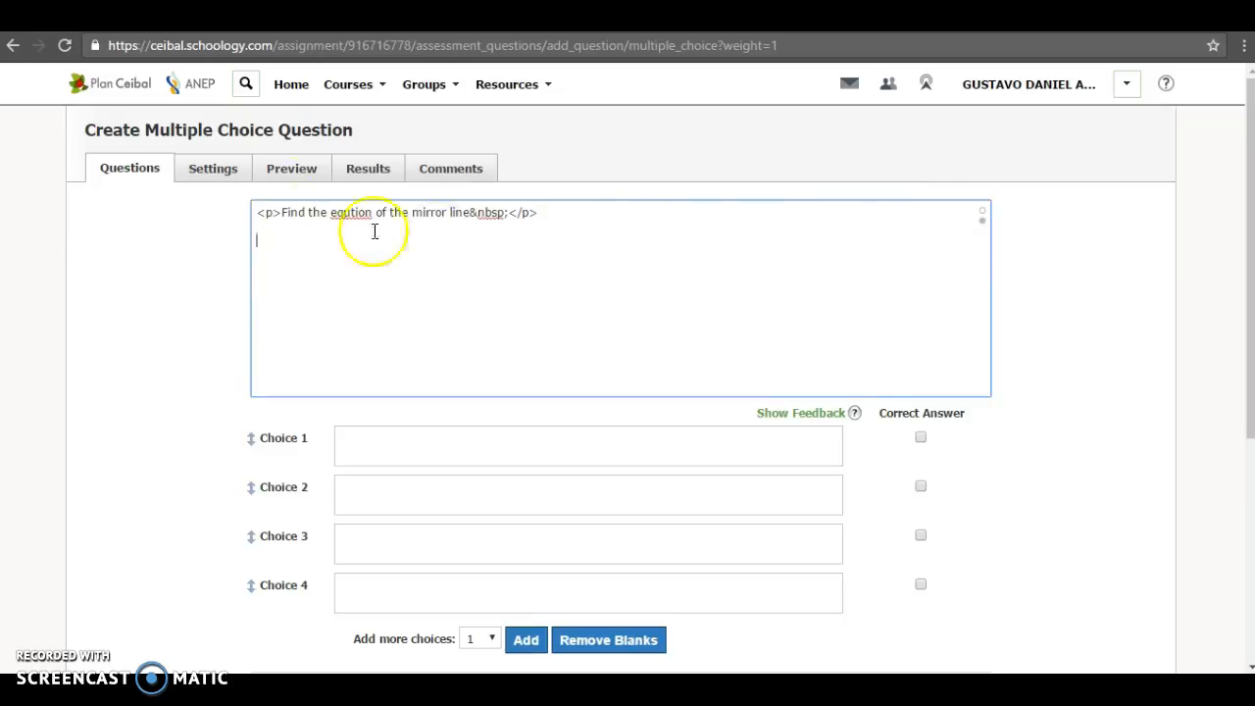
right_click(273, 249)
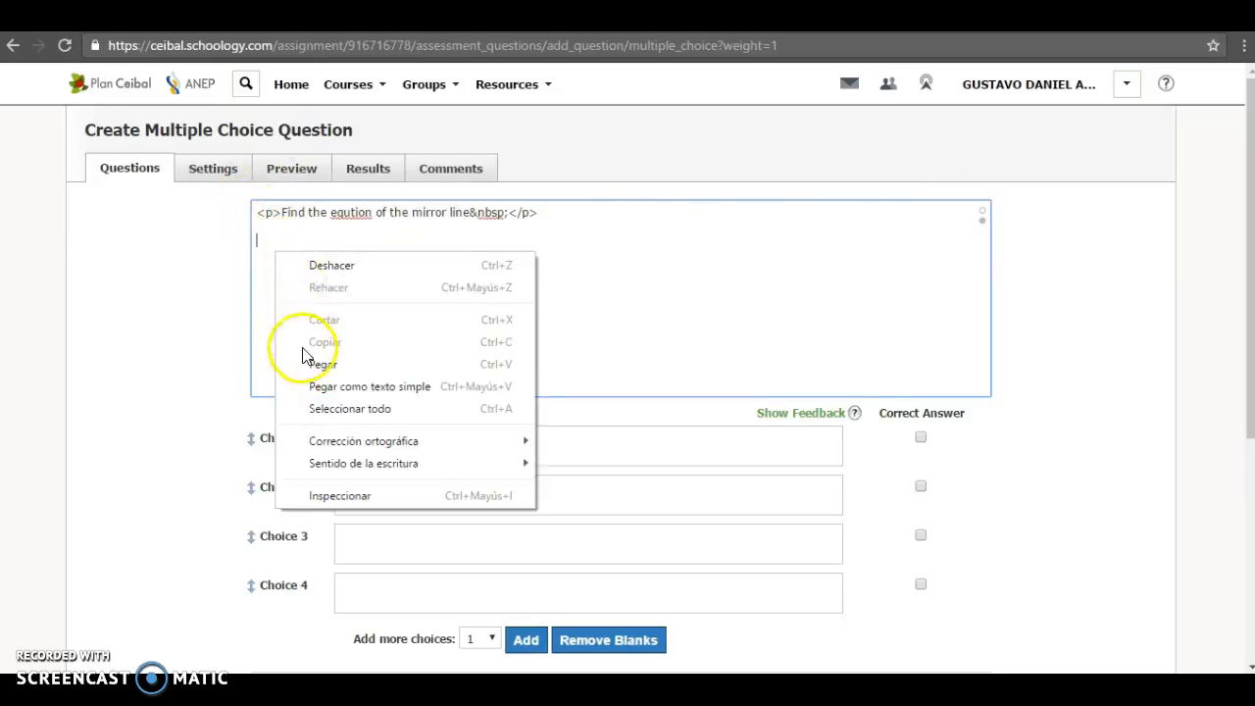
click(321, 364)
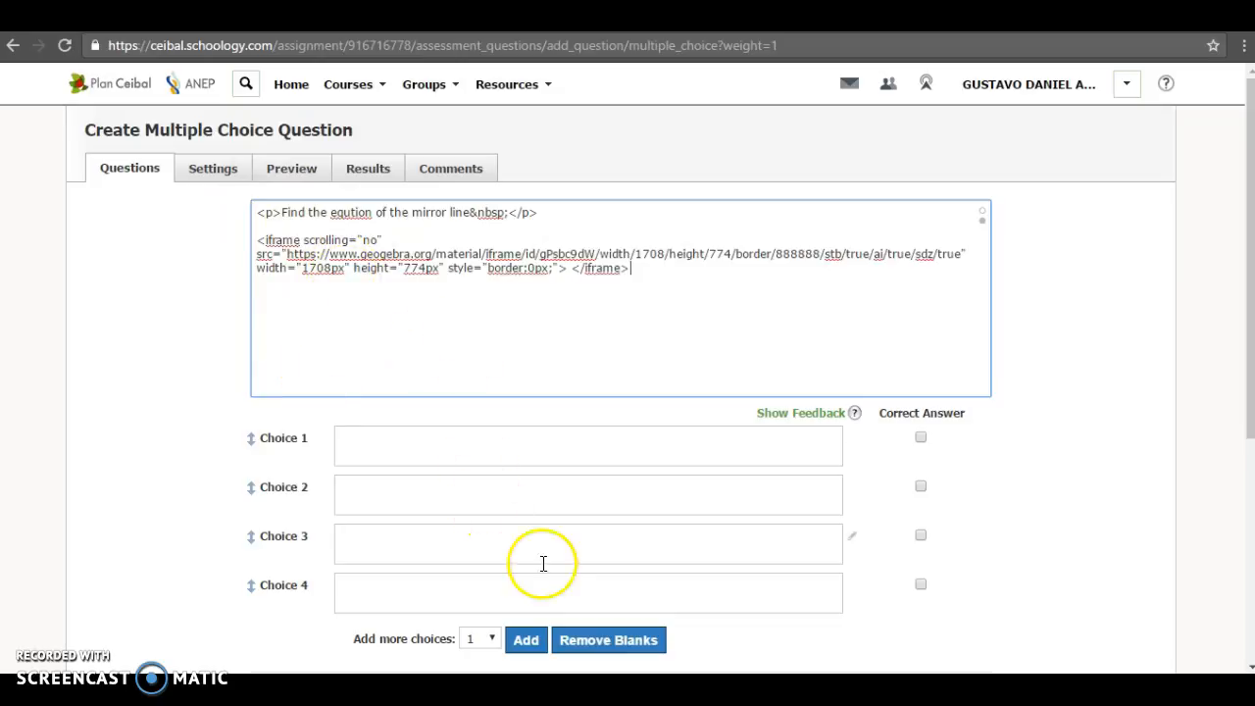
click(984, 225)
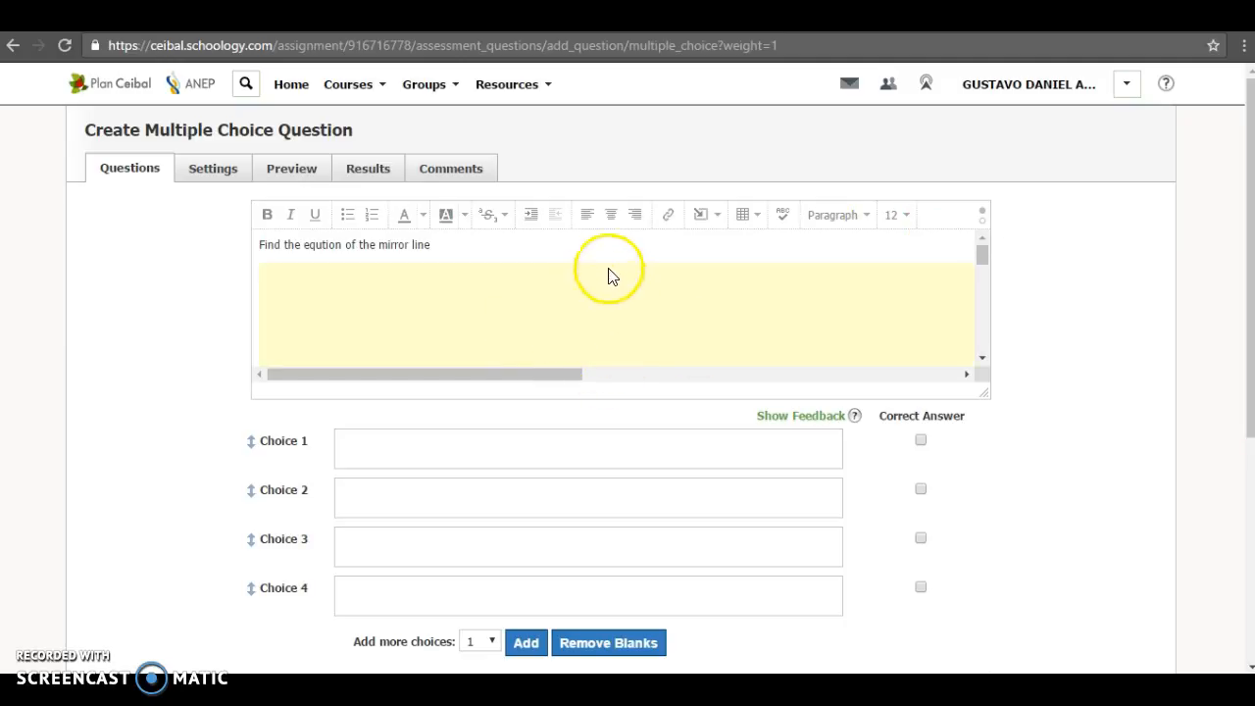
Step: Fill Choice 1 with "y=otj{ojh oh" and Choice 2 with "ovofb", and mark Choice 1 as the correct answer
click(595, 449)
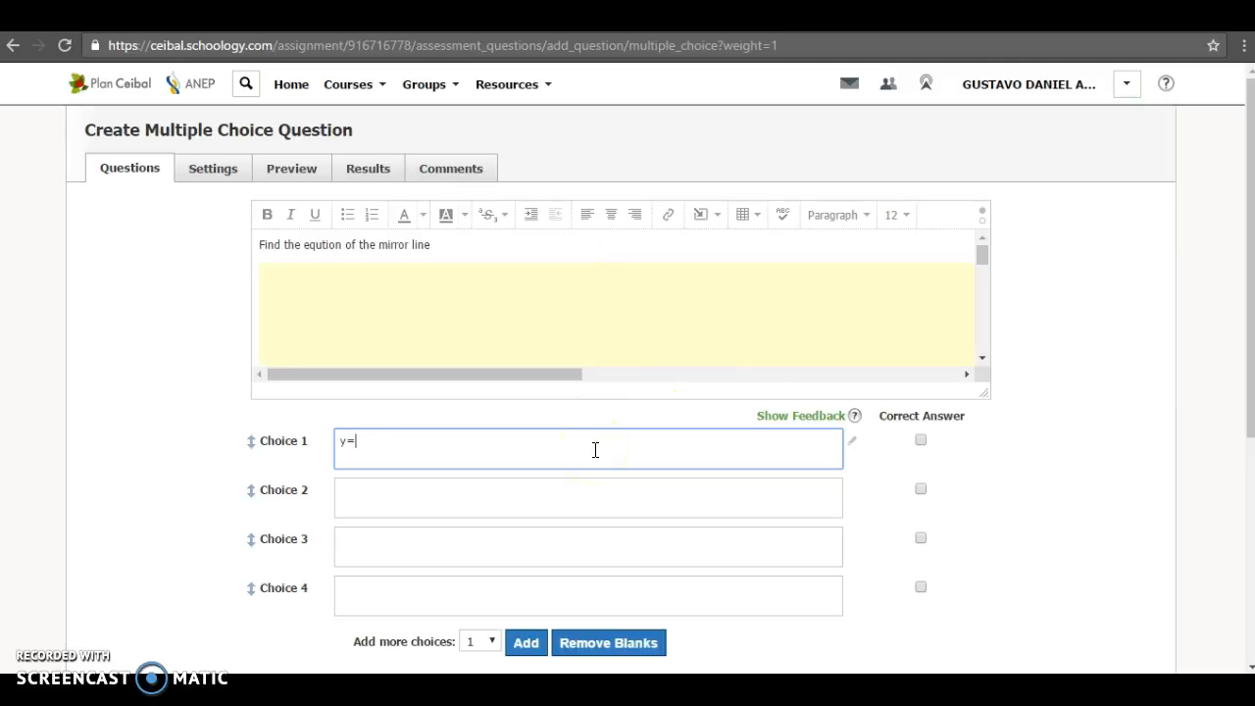
click(558, 486)
text(ovofb)
click(545, 537)
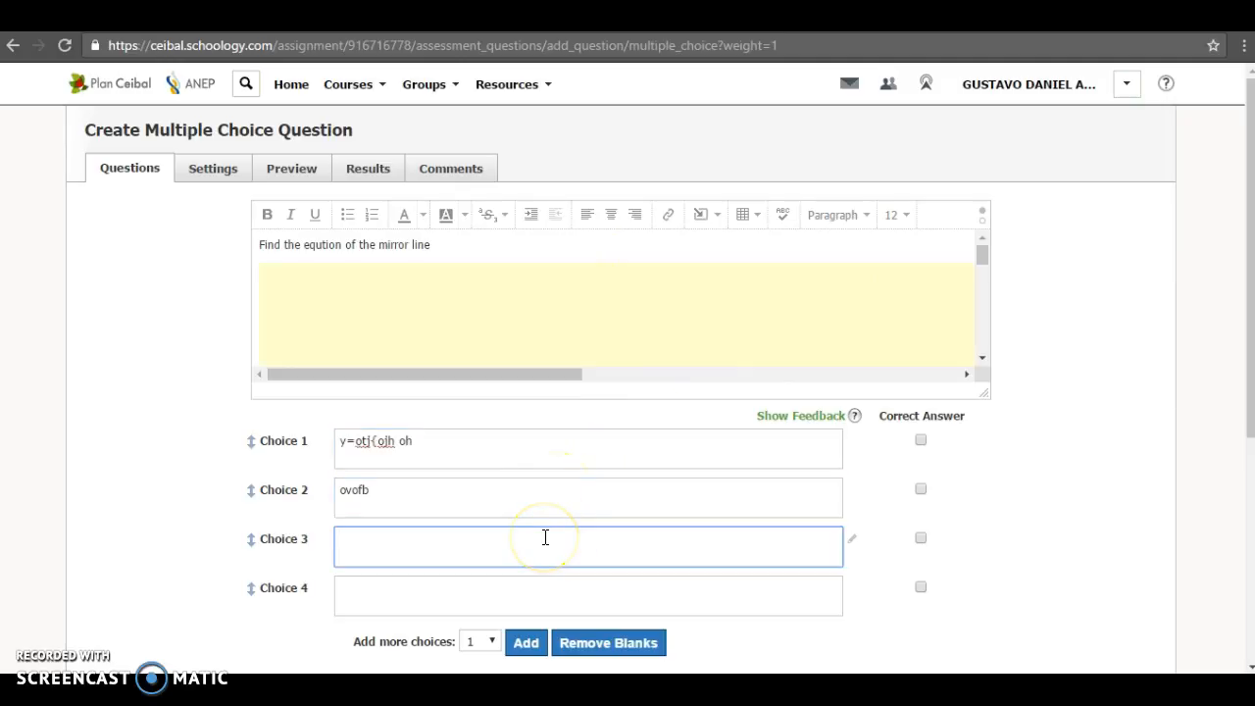
click(929, 446)
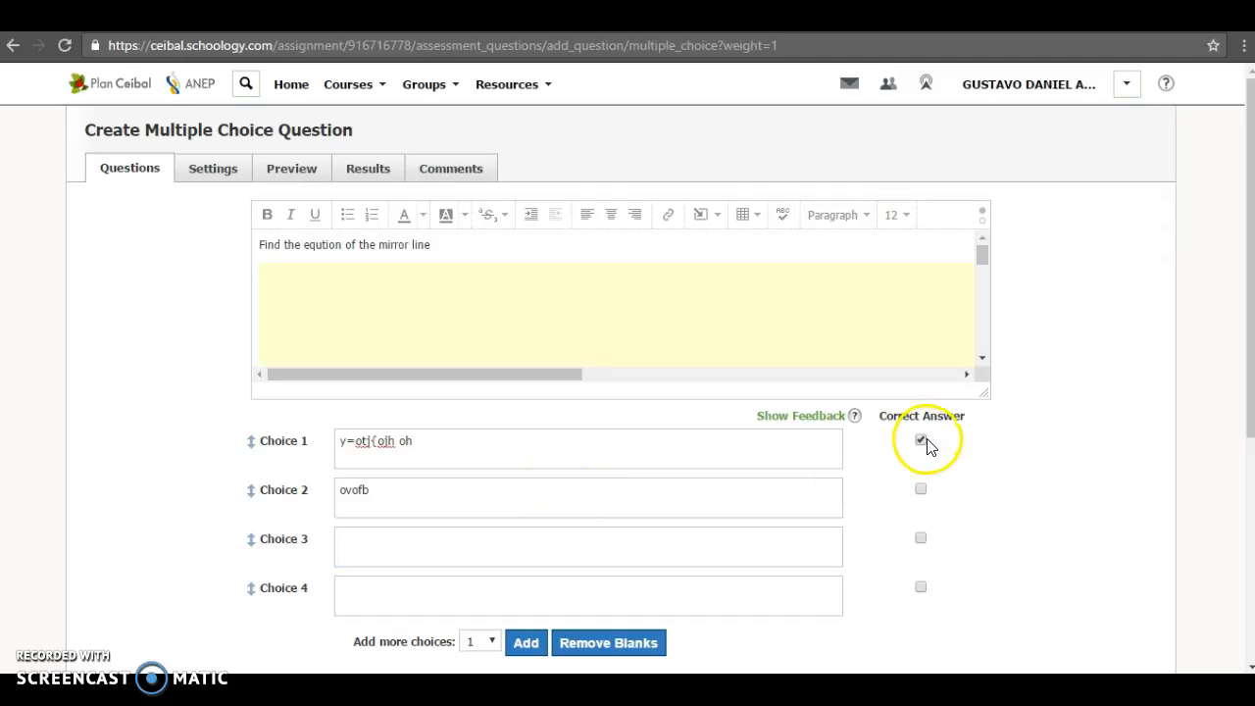